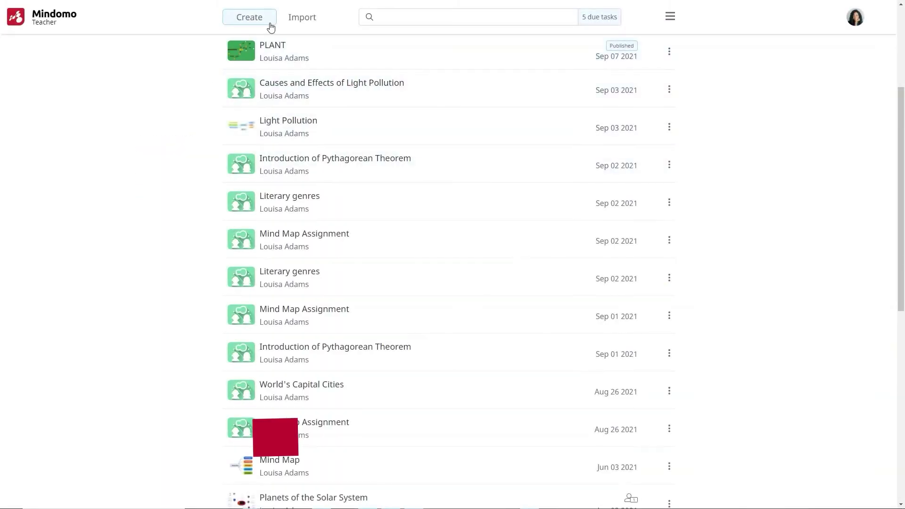
Step: Start creating something new and browse the Templates grid on the Create new page
{"action": "left_click", "coordinate": [264, 22]}
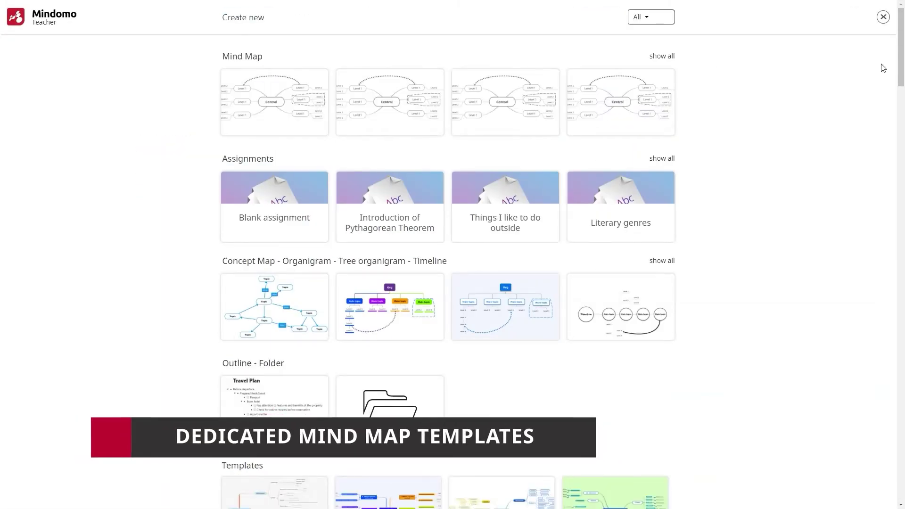
{"action": "scroll", "coordinate": [901, 61], "scroll_direction": "down", "scroll_amount": 1}
{"action": "left_click_drag", "start_coordinate": [900, 62], "coordinate": [896, 119]}
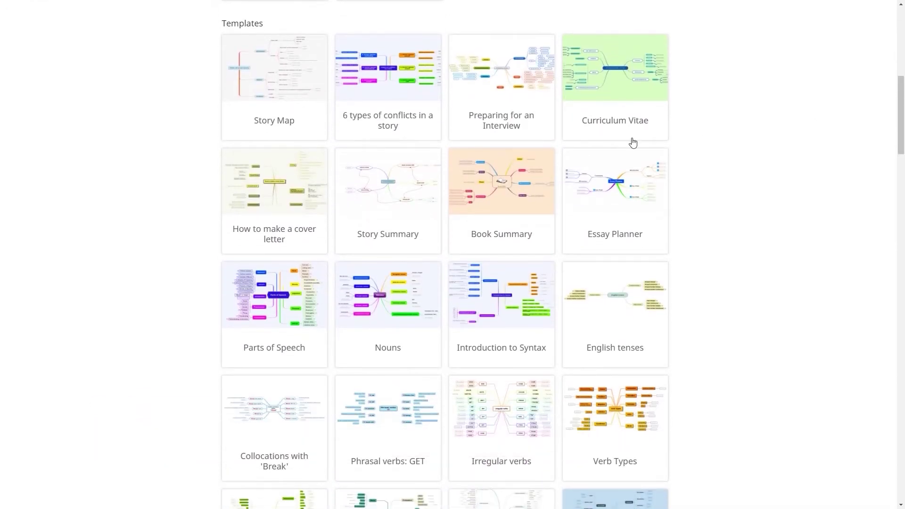
{"action": "mouse_move", "coordinate": [395, 186]}
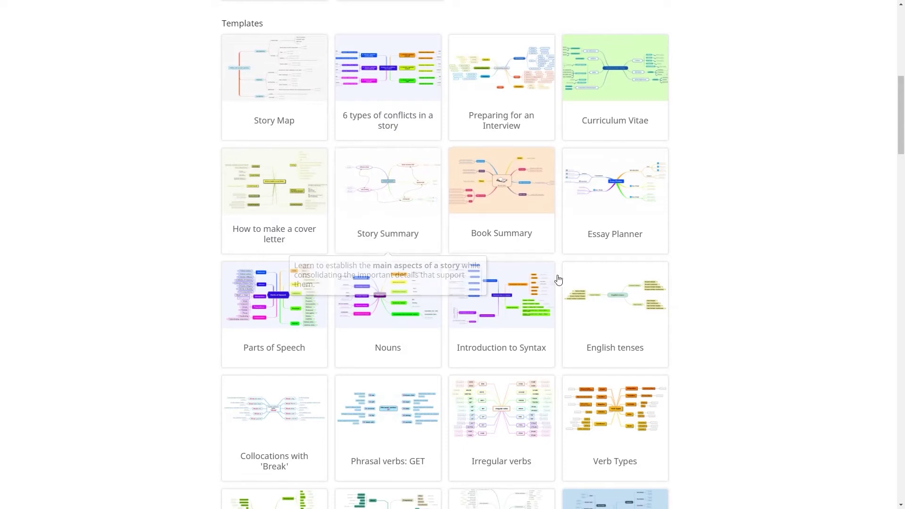
{"action": "mouse_move", "coordinate": [587, 303]}
{"action": "scroll", "coordinate": [588, 303], "scroll_direction": "down", "scroll_amount": 13}
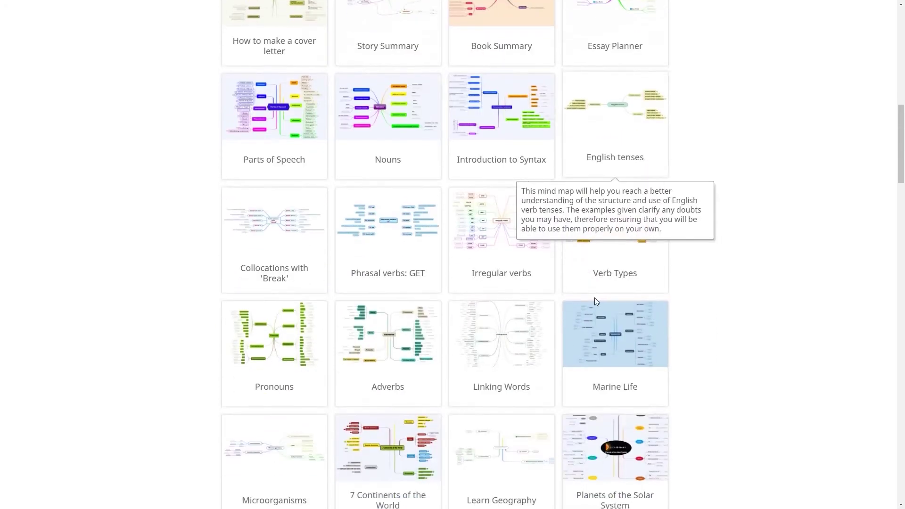
{"action": "mouse_move", "coordinate": [623, 263]}
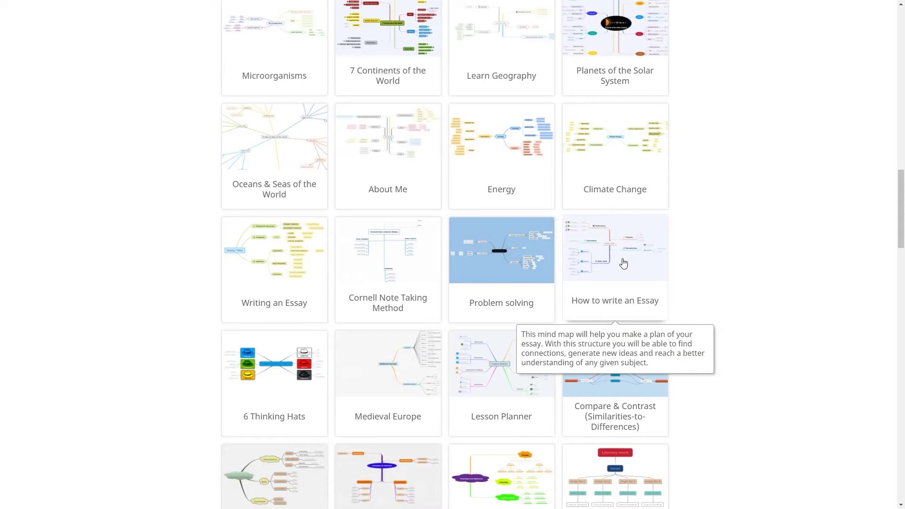
{"action": "mouse_move", "coordinate": [485, 369]}
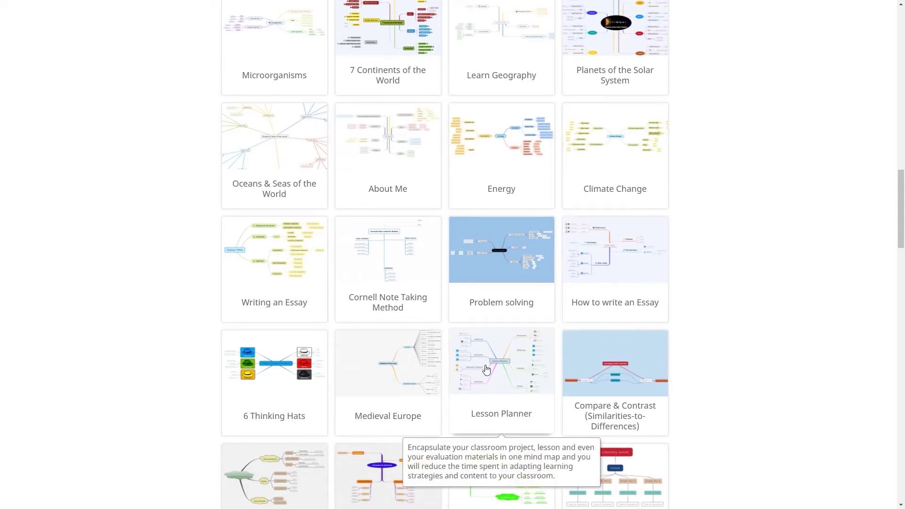
{"action": "scroll", "coordinate": [486, 369], "scroll_direction": "down", "scroll_amount": 20}
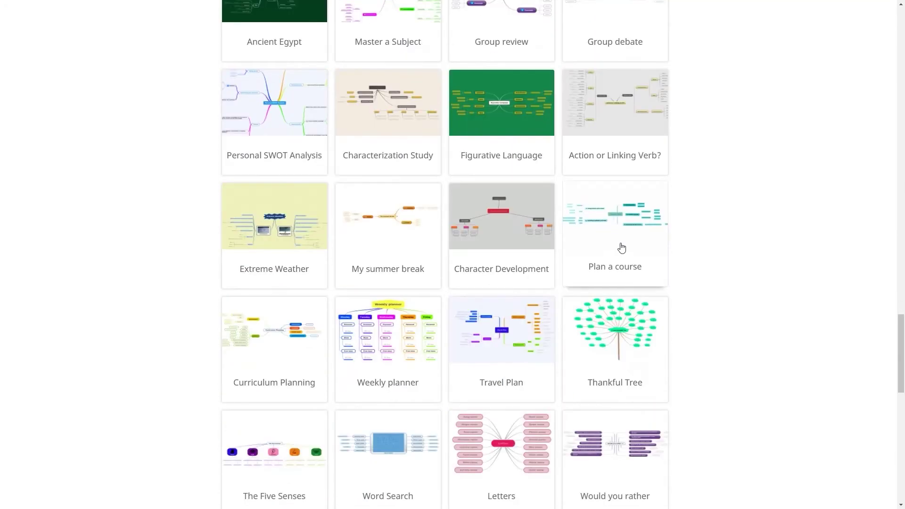
{"action": "mouse_move", "coordinate": [621, 248]}
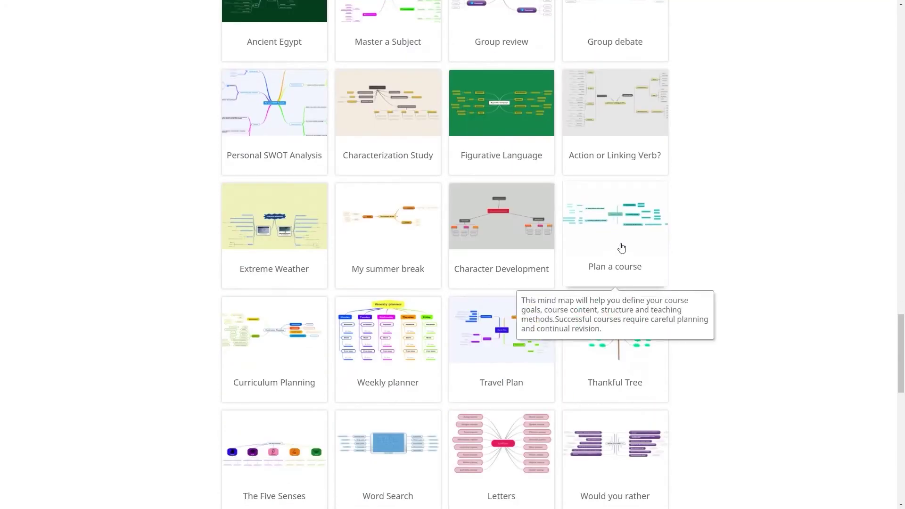
{"action": "mouse_move", "coordinate": [283, 332]}
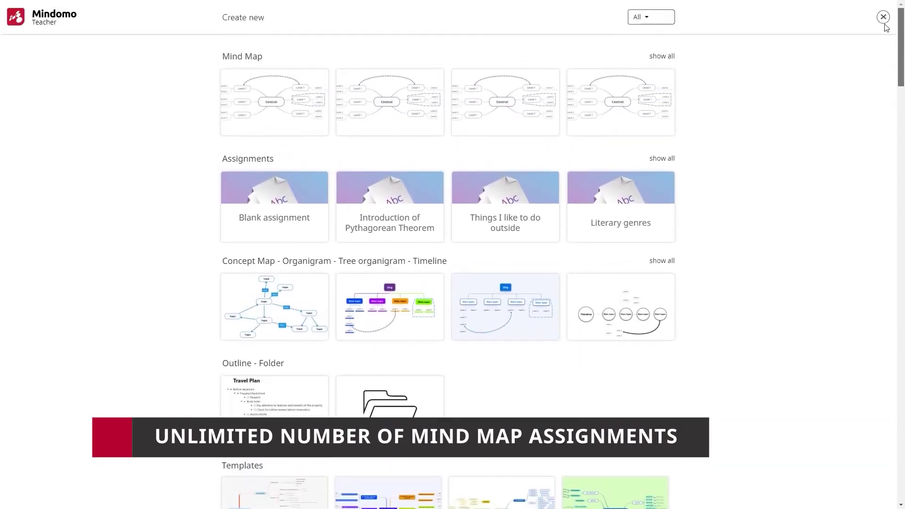
Step: Expand Assignments to list every template, such as Habitats, Photosynthesis and Covalent bonds
{"action": "left_click", "coordinate": [662, 159]}
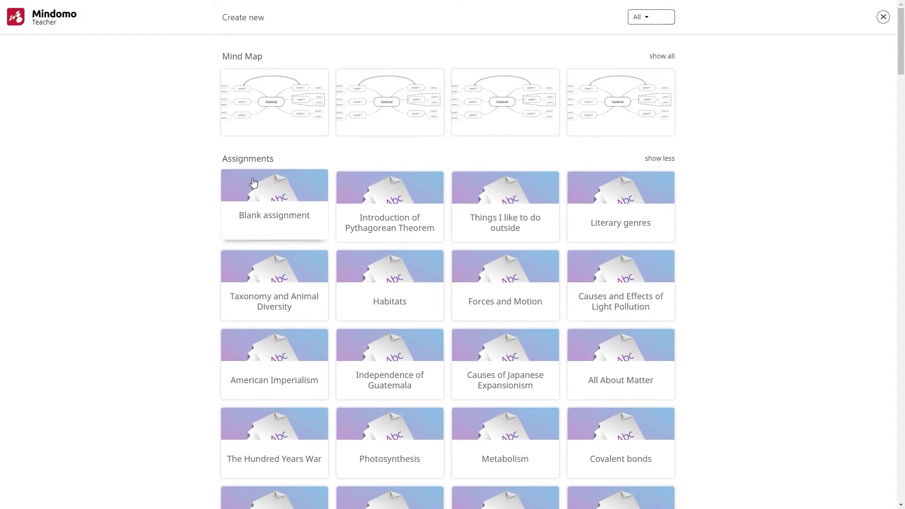
{"action": "mouse_move", "coordinate": [253, 183]}
{"action": "scroll", "coordinate": [722, 172], "scroll_direction": "down", "scroll_amount": 7}
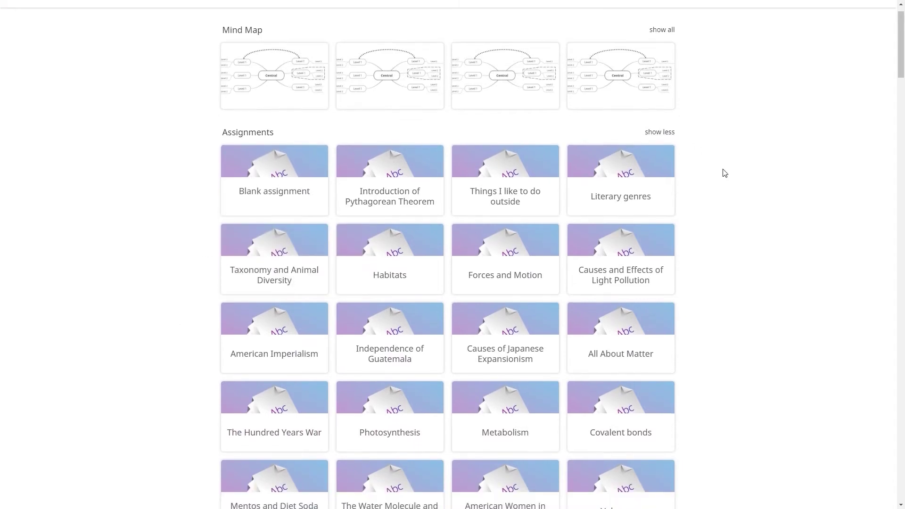
Step: Edit the Parts of a Plant assignment, adding the instruction line 'Add relevant images'
{"action": "left_click", "coordinate": [646, 336]}
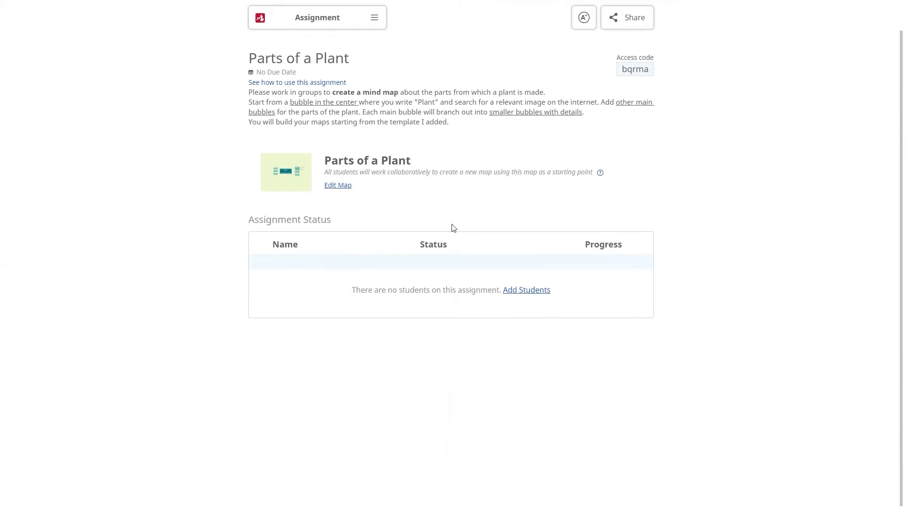
{"action": "left_click", "coordinate": [375, 19]}
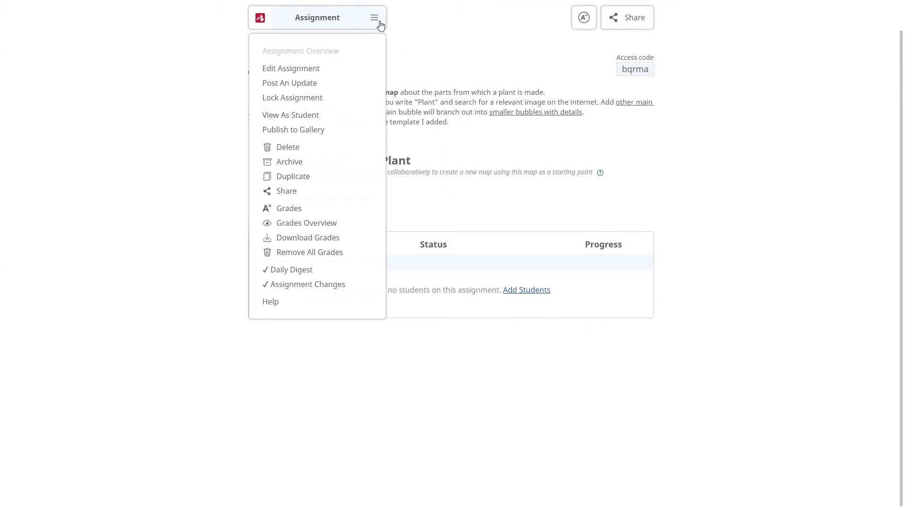
{"action": "left_click", "coordinate": [356, 73]}
{"action": "left_click", "coordinate": [453, 150]}
{"action": "key", "text": "Return"}
{"action": "key", "text": "Return"}
{"action": "type", "text": "Add relevant images."}
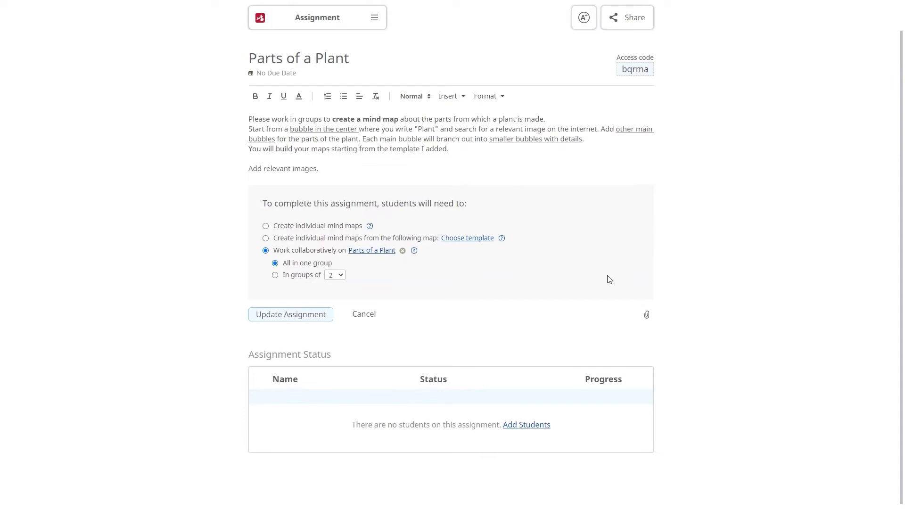
Step: Attach Parts of a plant.jpg from the computer to the assignment
{"action": "left_click", "coordinate": [646, 314]}
{"action": "left_click", "coordinate": [676, 331]}
{"action": "double_click", "coordinate": [170, 90]}
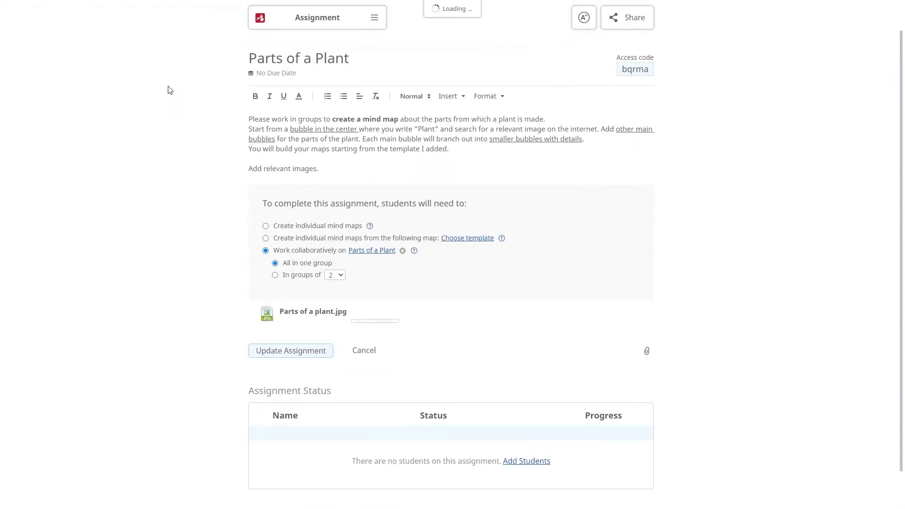
Step: Replace the linked map with PLANT as the shared starting template
{"action": "left_click", "coordinate": [404, 251]}
{"action": "left_click", "coordinate": [406, 251]}
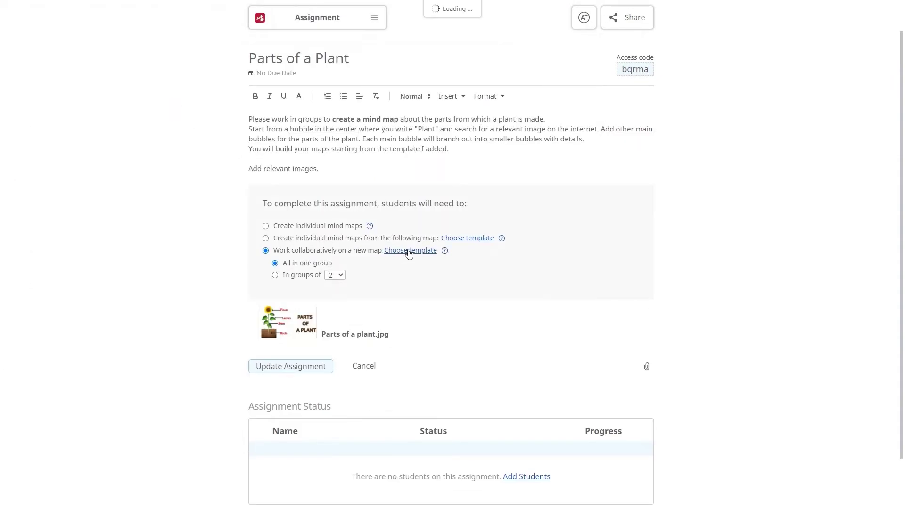
{"action": "left_click", "coordinate": [303, 110]}
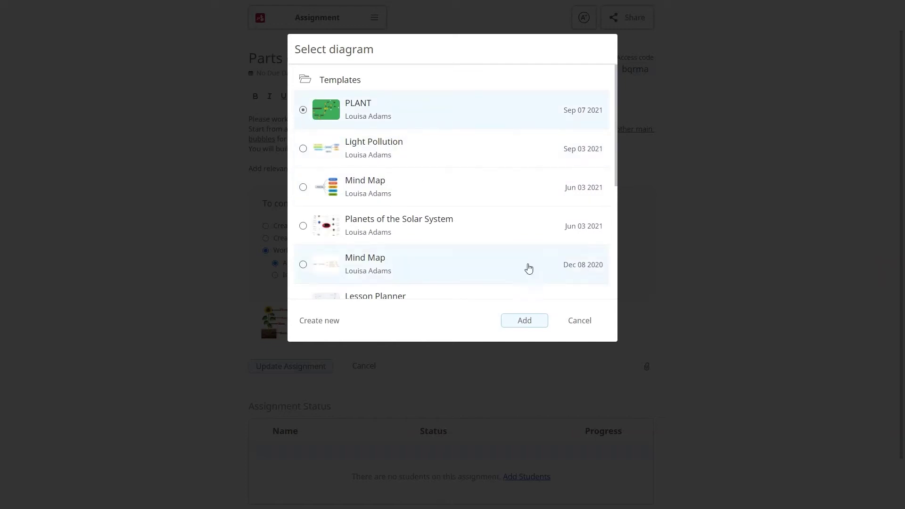
{"action": "left_click", "coordinate": [537, 320]}
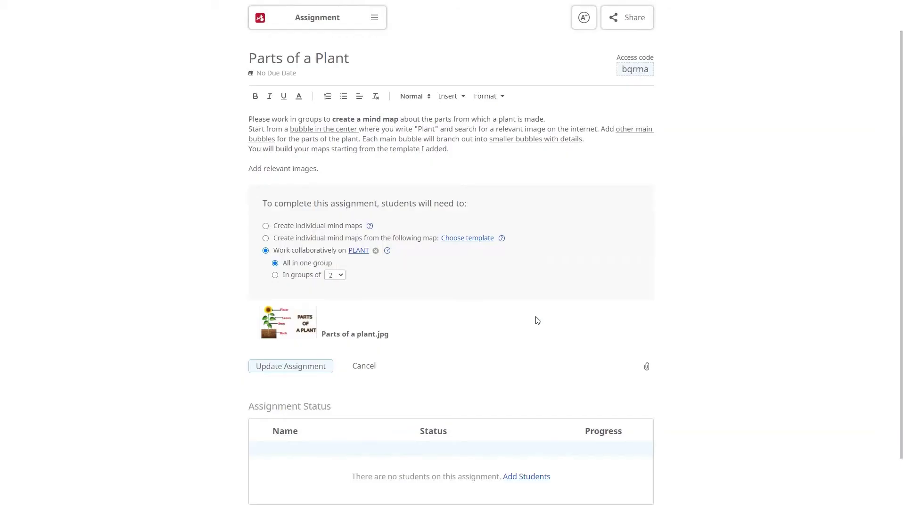
Step: Have students collaborate on PLANT in groups of 3 and update the assignment
{"action": "left_click", "coordinate": [265, 227]}
{"action": "left_click", "coordinate": [265, 239]}
{"action": "left_click", "coordinate": [266, 251]}
{"action": "left_click", "coordinate": [335, 277]}
{"action": "left_click", "coordinate": [334, 301]}
{"action": "left_click", "coordinate": [318, 370]}
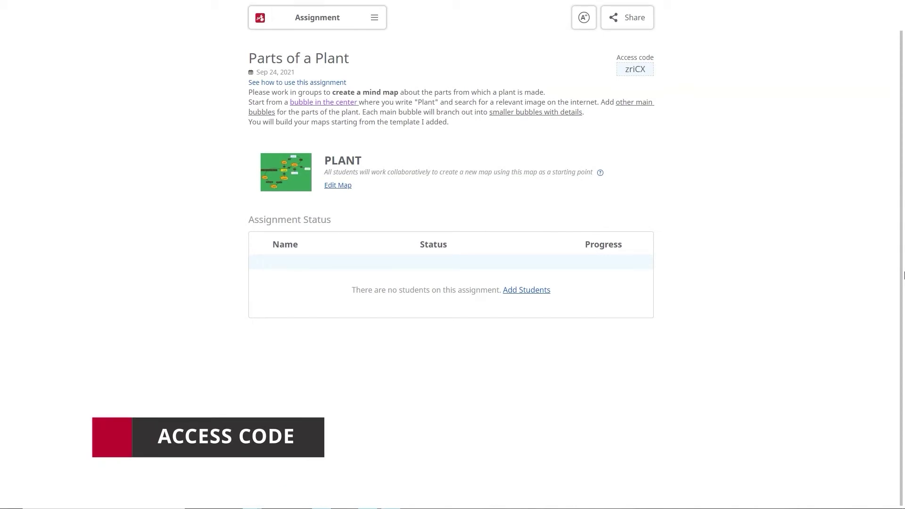
Step: Copy the assignment access code and paste it on the student join page
{"action": "left_click", "coordinate": [631, 70]}
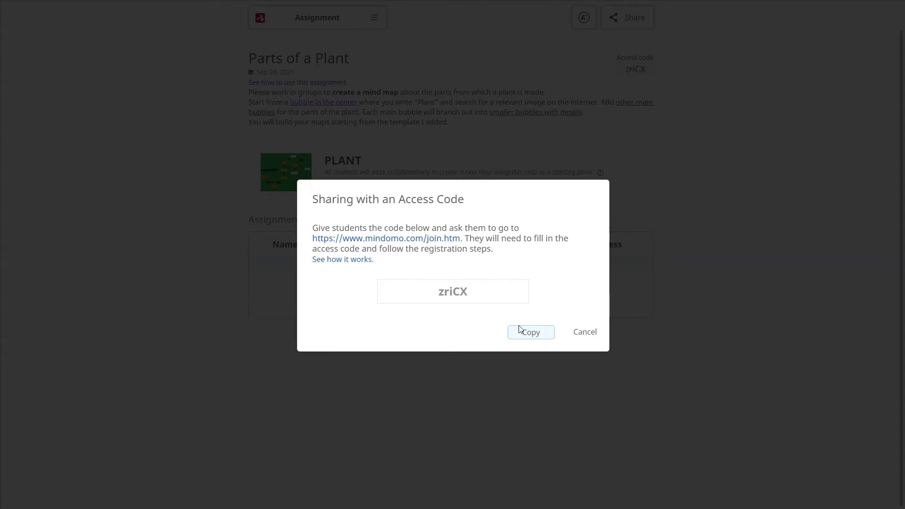
{"action": "left_click", "coordinate": [526, 338]}
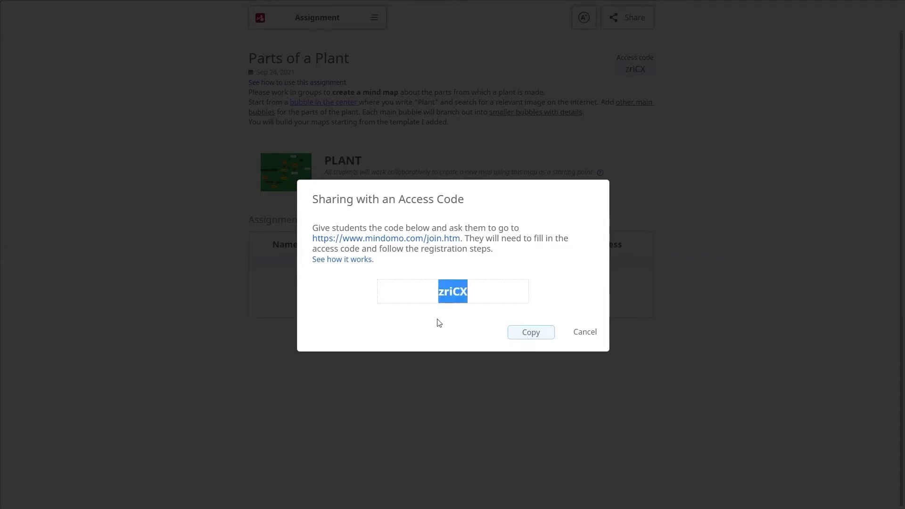
{"action": "left_click", "coordinate": [399, 239]}
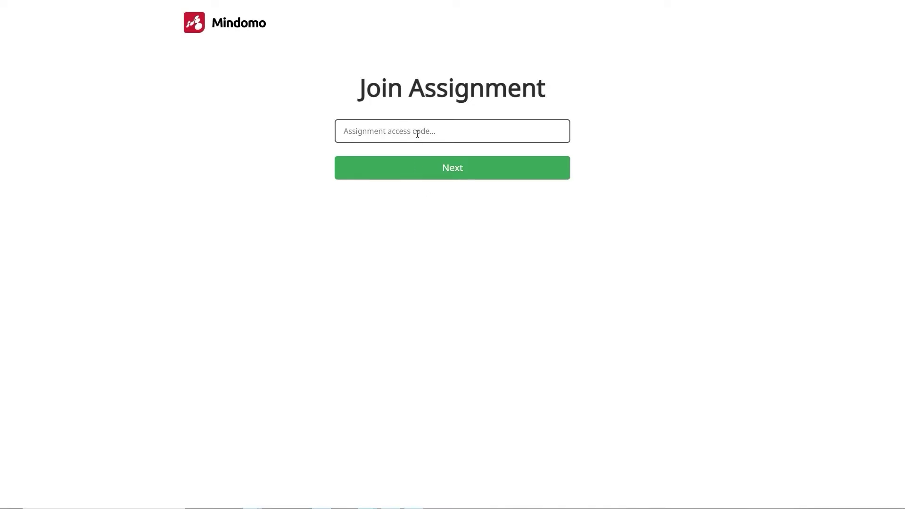
{"action": "key", "text": "ctrl+v"}
{"action": "left_click", "coordinate": [443, 172]}
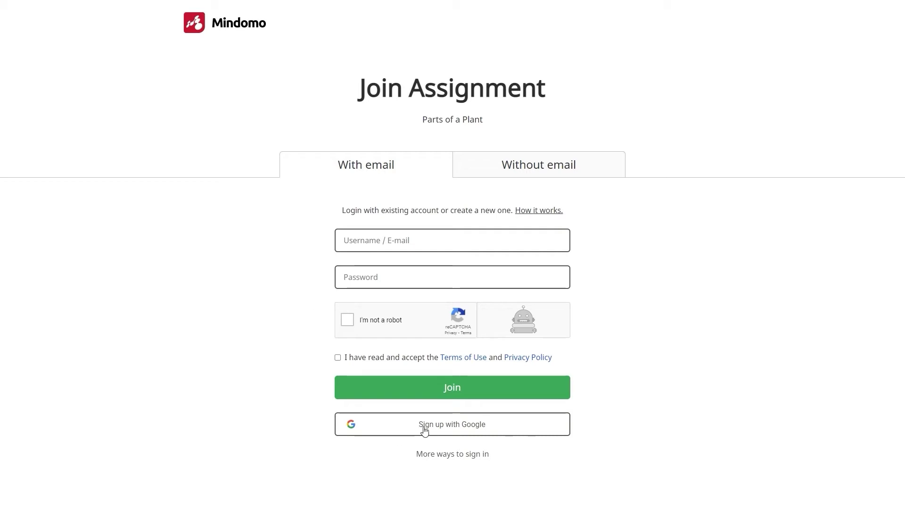
Step: Join without email using the student's name and a password, accepting reCAPTCHA and terms
{"action": "left_click", "coordinate": [474, 177]}
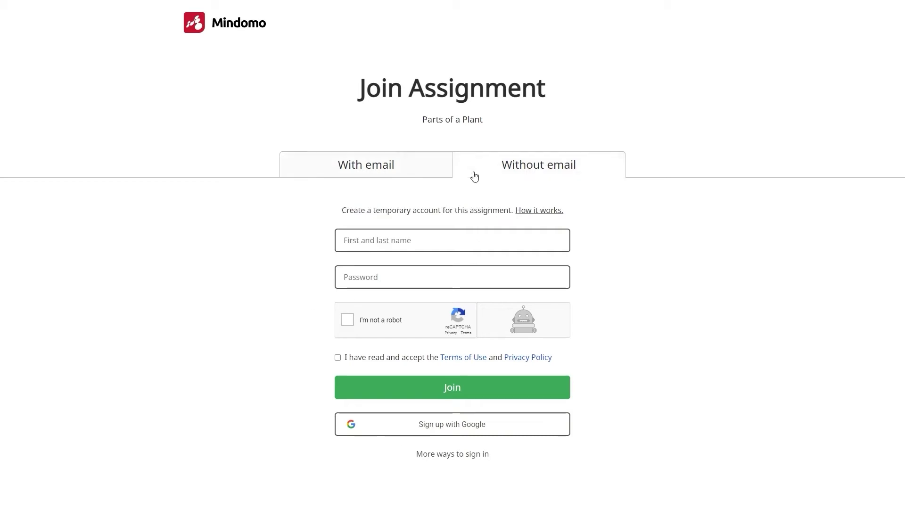
{"action": "left_click", "coordinate": [437, 236]}
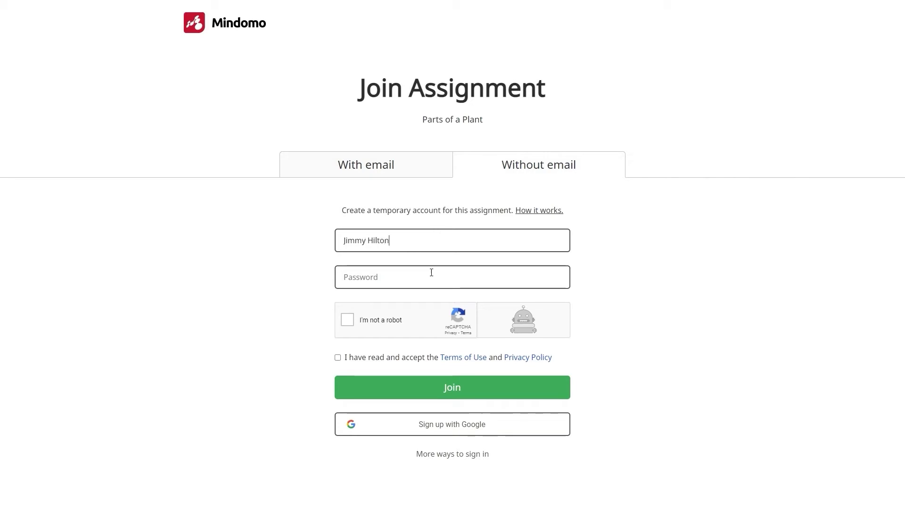
{"action": "left_click", "coordinate": [431, 272]}
{"action": "type", "text": "•••••••••••"}
{"action": "left_click", "coordinate": [365, 318]}
{"action": "left_click", "coordinate": [337, 358]}
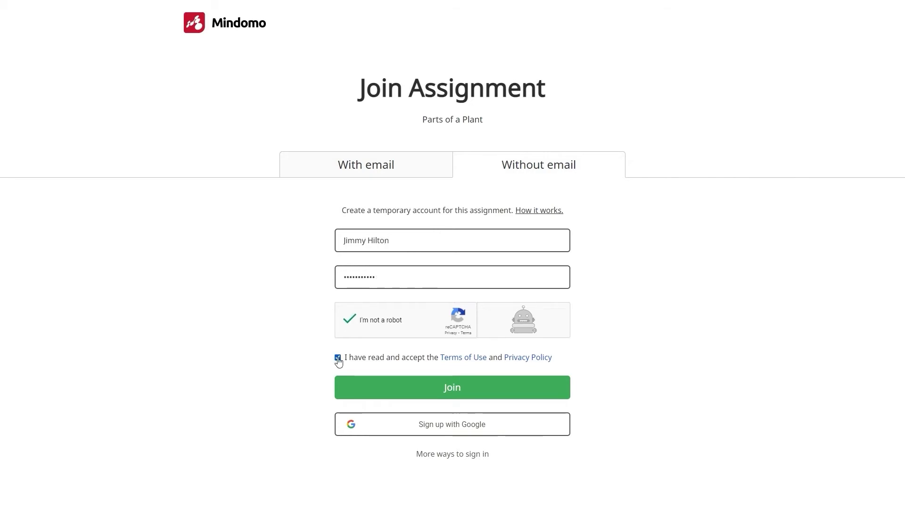
{"action": "left_click", "coordinate": [468, 393]}
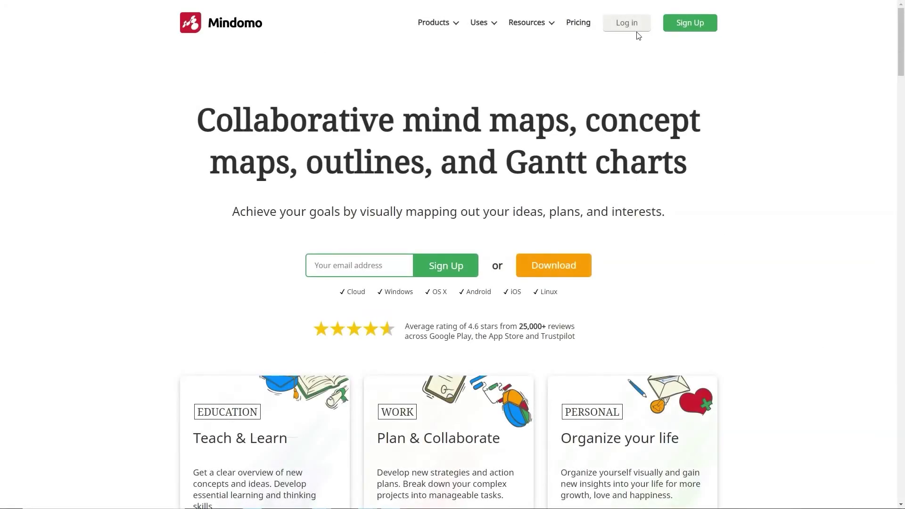
Step: Log in with the student's username and password and open Parts of a Plant
{"action": "left_click", "coordinate": [635, 28]}
{"action": "key", "text": "Tab"}
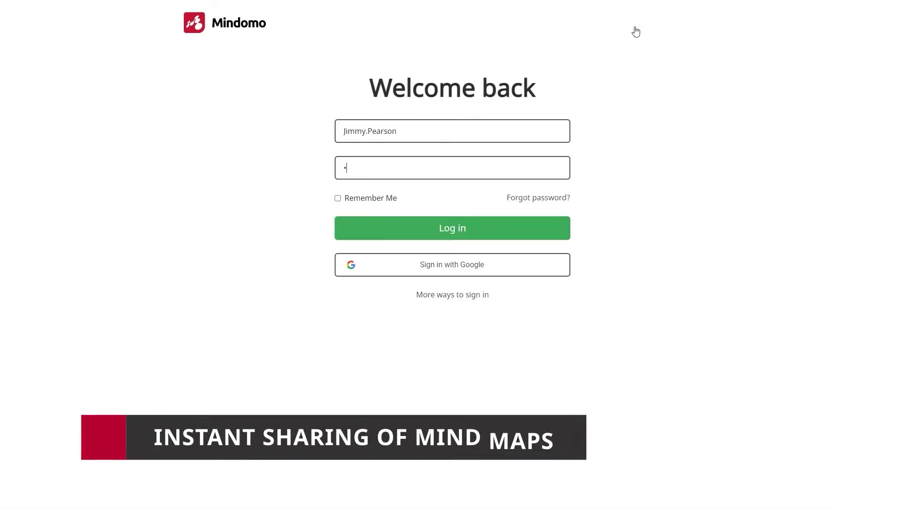
{"action": "type", "text": "•••••••"}
{"action": "left_click", "coordinate": [489, 227]}
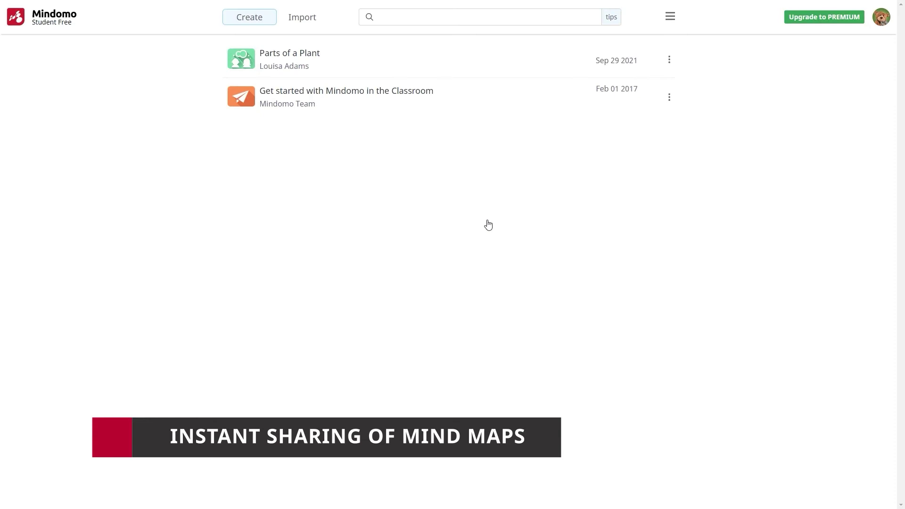
{"action": "left_click", "coordinate": [295, 56]}
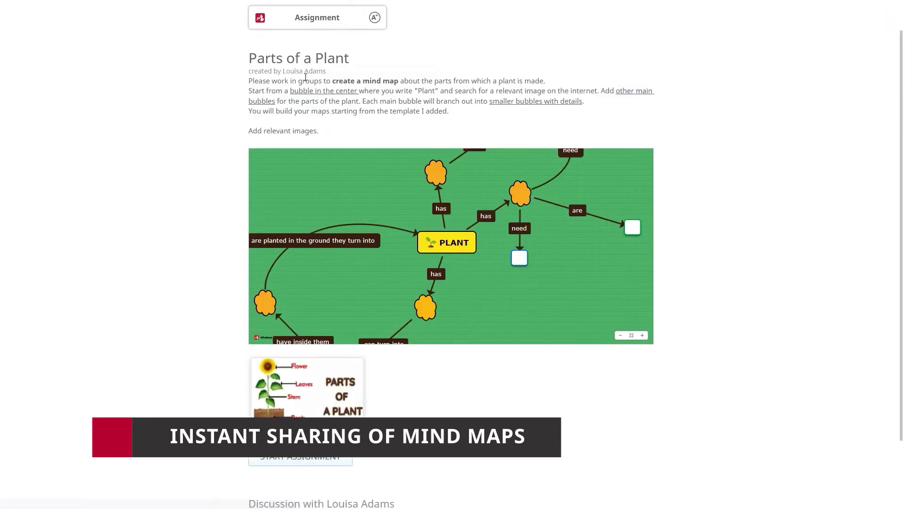
Step: Start the assignment and name the empty topics ROOTH, water and LEAVES
{"action": "left_click", "coordinate": [320, 460]}
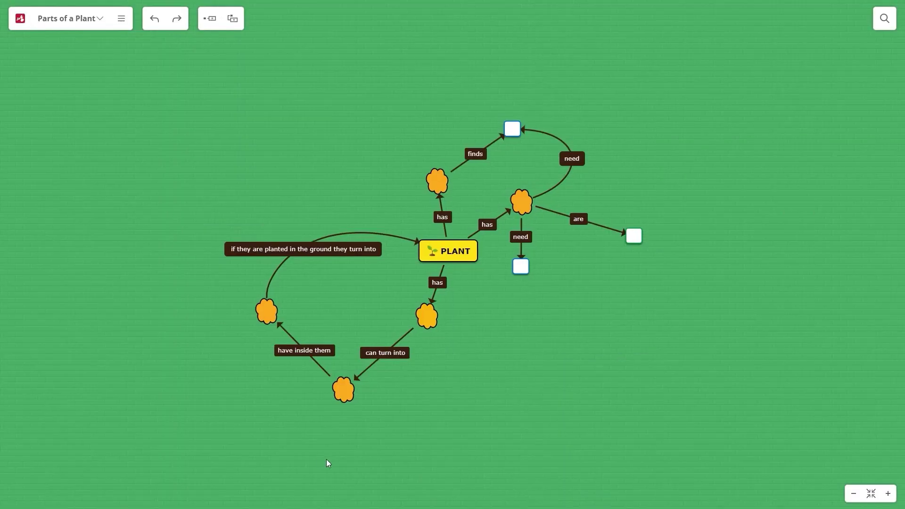
{"action": "left_click", "coordinate": [437, 180]}
{"action": "type", "text": "ROOTH"}
{"action": "left_click", "coordinate": [512, 129]}
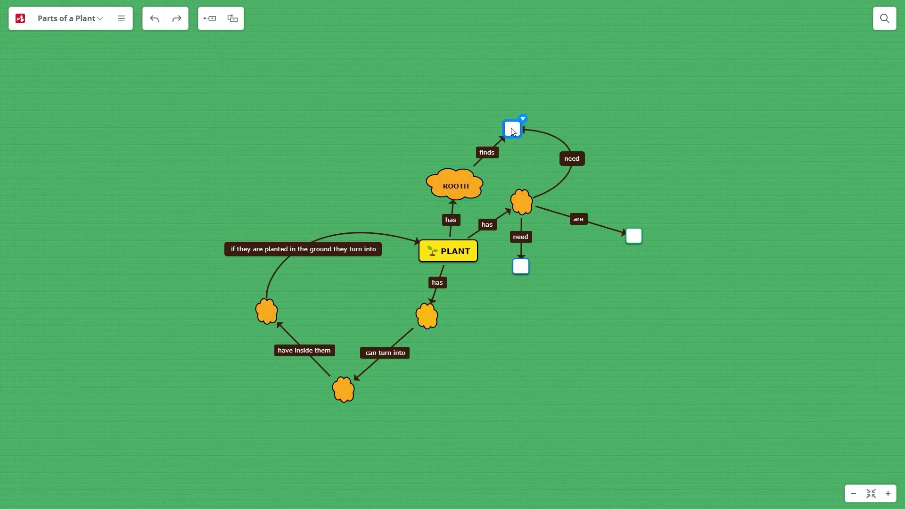
{"action": "type", "text": "water"}
{"action": "left_click", "coordinate": [520, 203]}
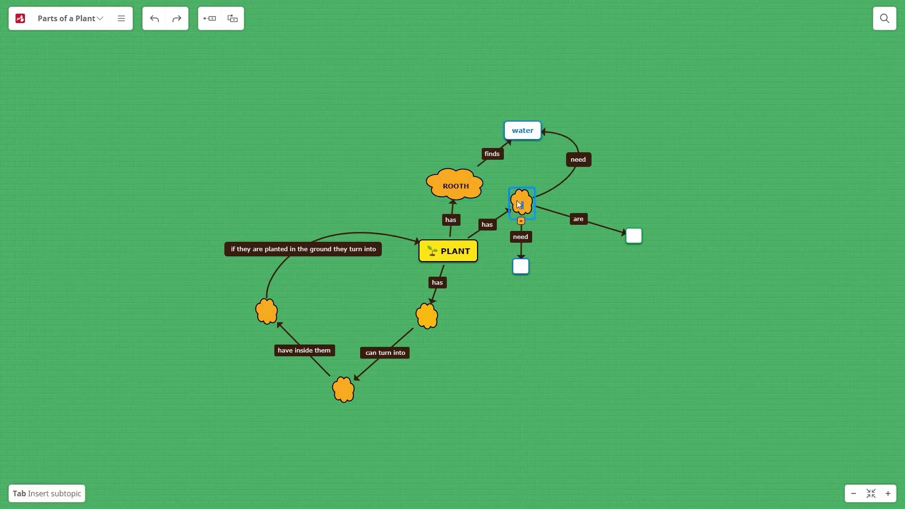
{"action": "type", "text": "LEAVES"}
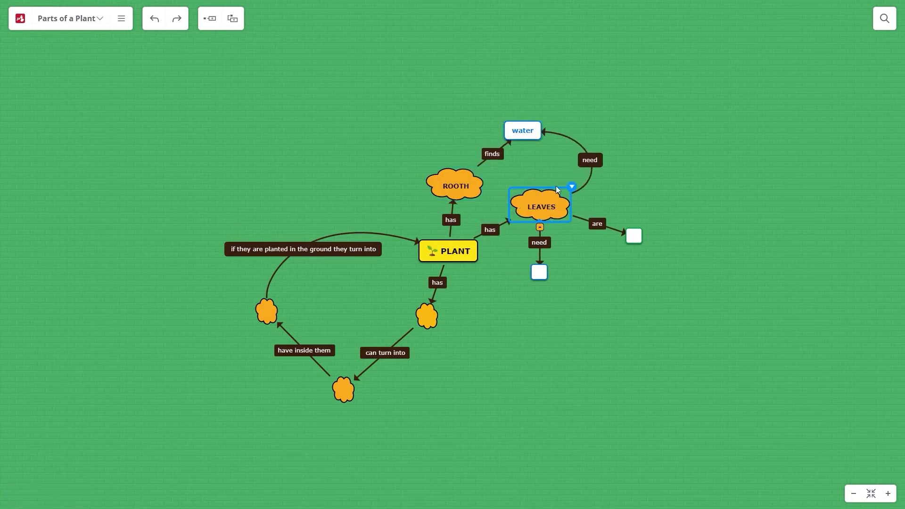
Step: Insert a leaf photo found by a web image search for 'leaves' into LEAVES
{"action": "left_click", "coordinate": [572, 187]}
{"action": "left_click", "coordinate": [562, 325]}
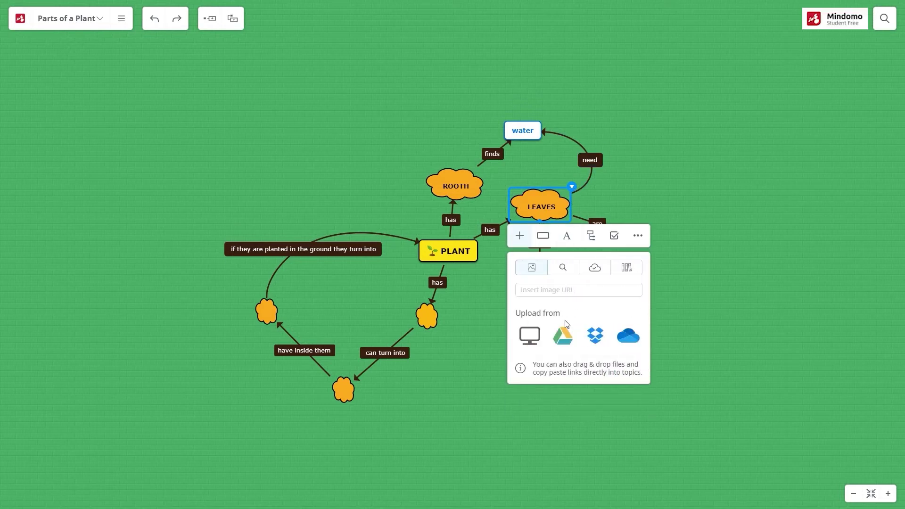
{"action": "left_click", "coordinate": [563, 267]}
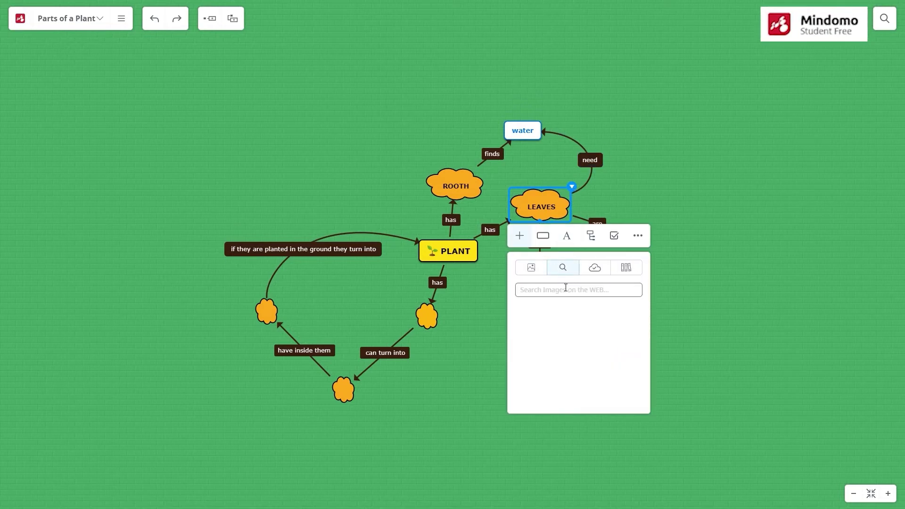
{"action": "type", "text": "leaves"}
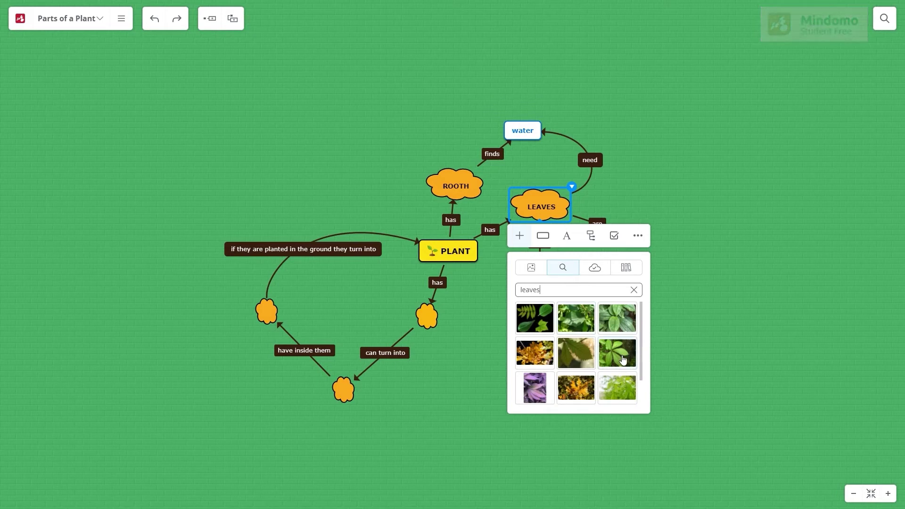
{"action": "left_click", "coordinate": [622, 360]}
Step: Bend the need link, move the empty topic up-right, and raise the link's label
{"action": "left_click", "coordinate": [607, 179]}
{"action": "left_click_drag", "start_coordinate": [607, 179], "coordinate": [688, 142]}
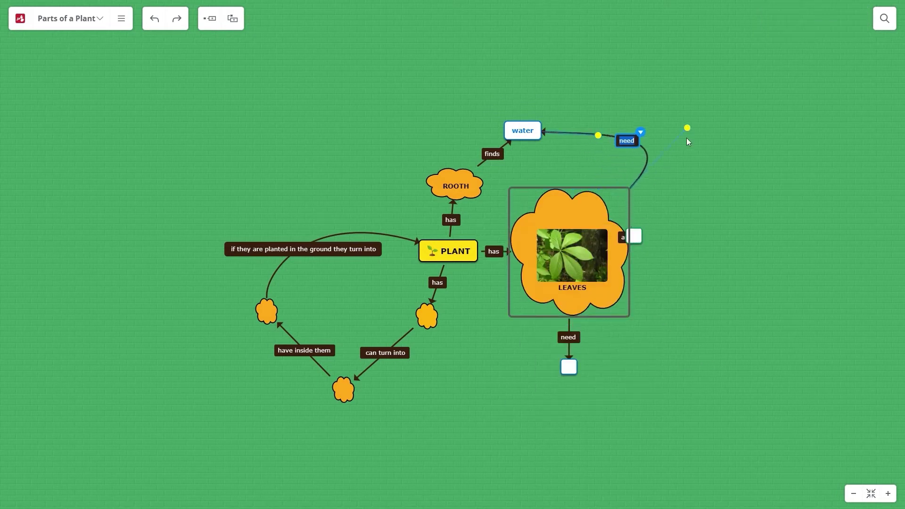
{"action": "left_click_drag", "start_coordinate": [629, 240], "coordinate": [699, 197]}
{"action": "left_click_drag", "start_coordinate": [632, 139], "coordinate": [617, 113]}
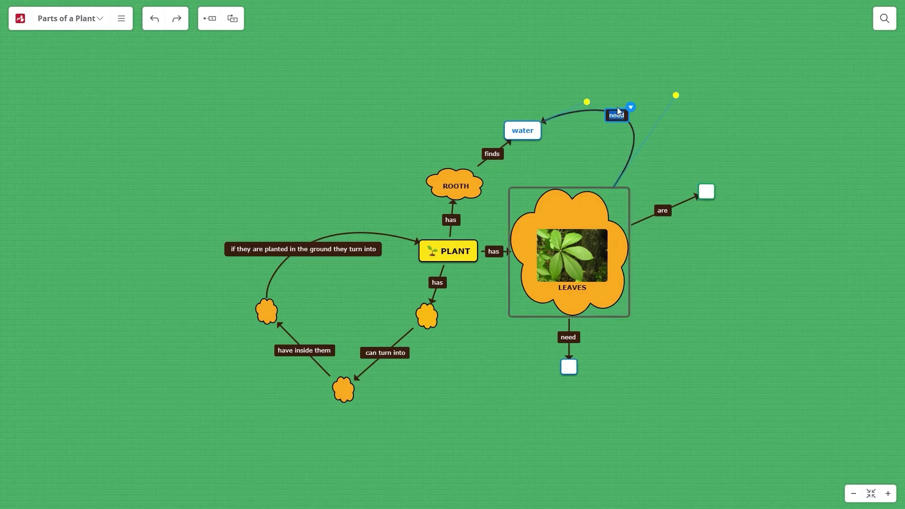
{"action": "left_click", "coordinate": [600, 255]}
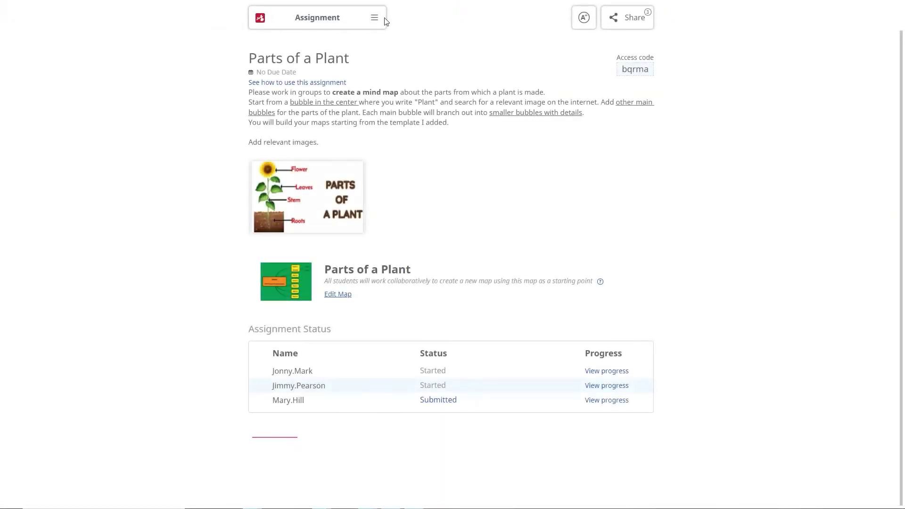
Step: Replay the student's map progress, post a 'Well Done,' comment, and view the Grades Overview
{"action": "left_click", "coordinate": [380, 19]}
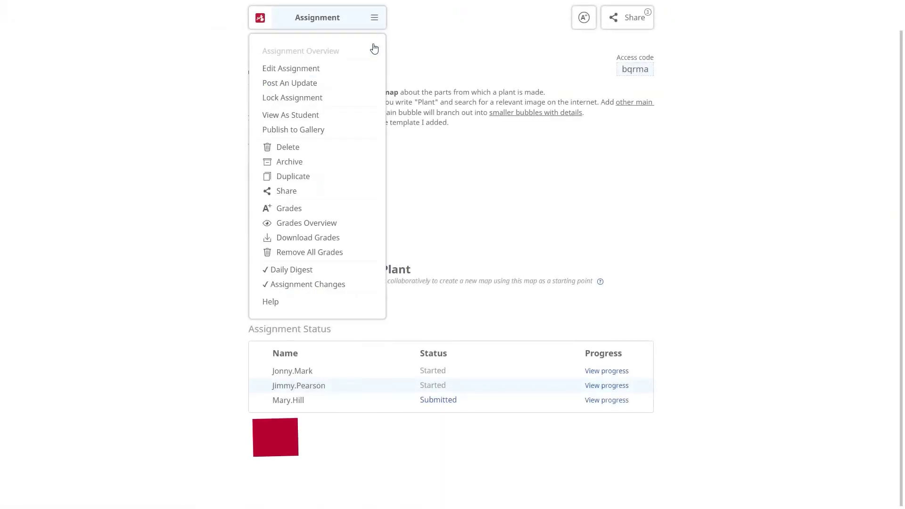
{"action": "left_click", "coordinate": [316, 206]}
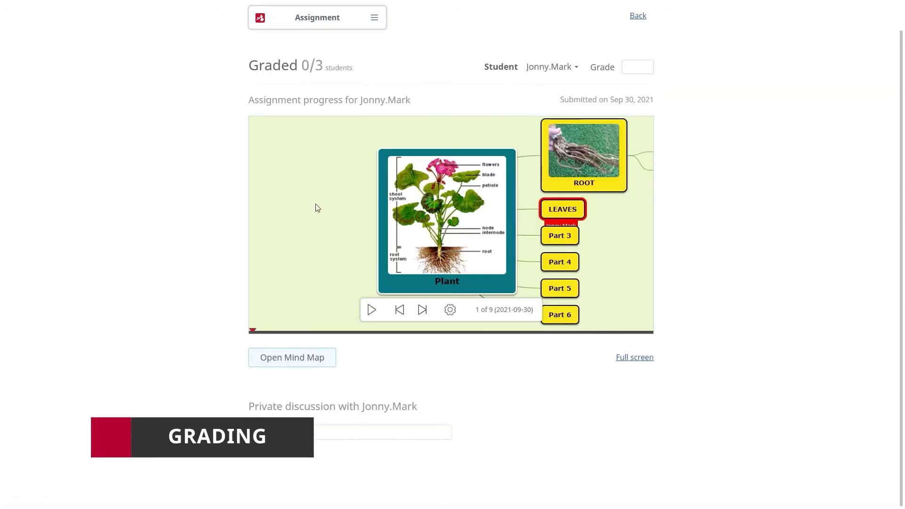
{"action": "left_click", "coordinate": [372, 309]}
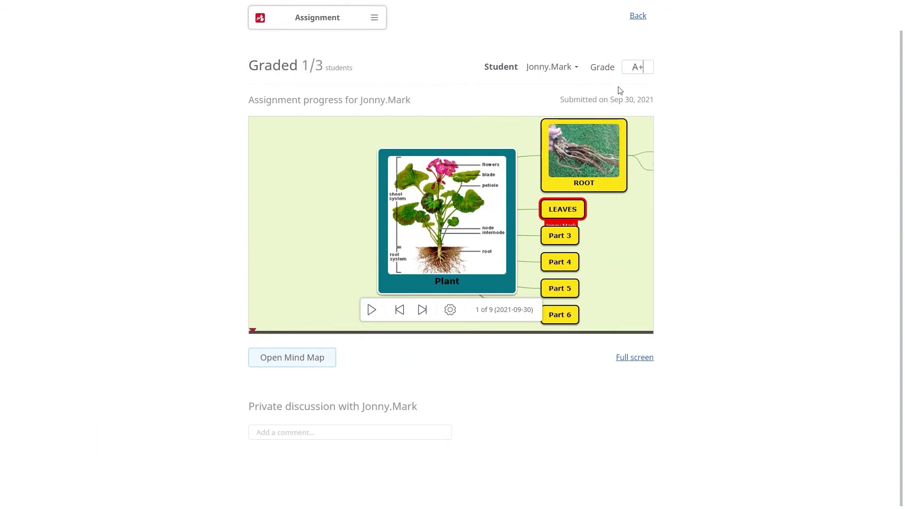
{"action": "left_click", "coordinate": [324, 431]}
{"action": "type", "text": "Well Done, Jonny!"}
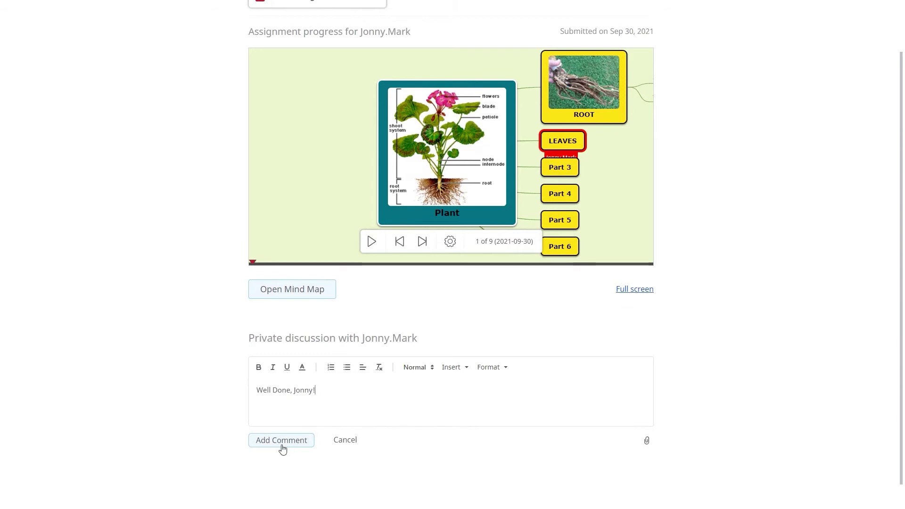
{"action": "left_click", "coordinate": [281, 440]}
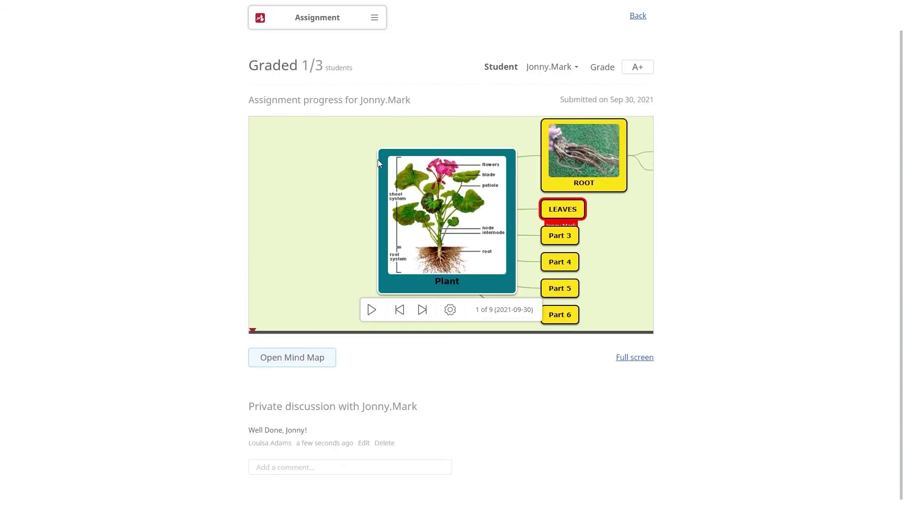
{"action": "left_click", "coordinate": [375, 18]}
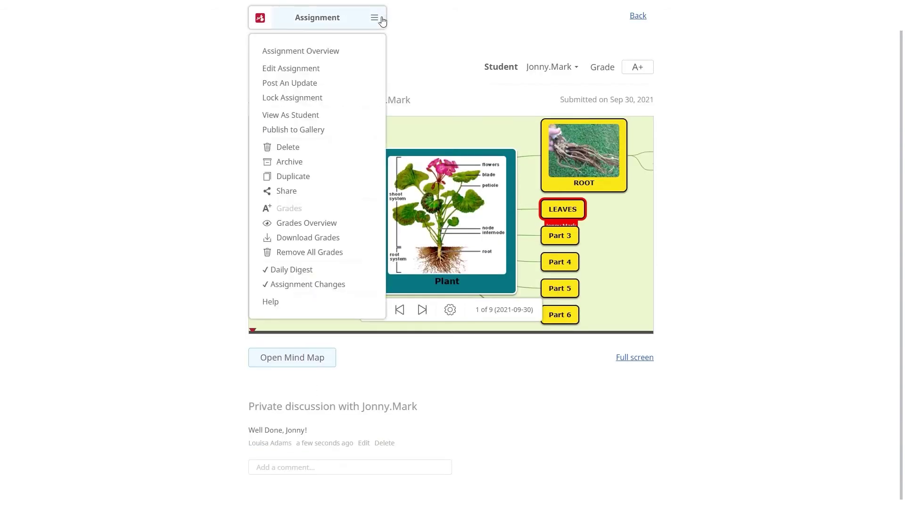
{"action": "left_click", "coordinate": [322, 224]}
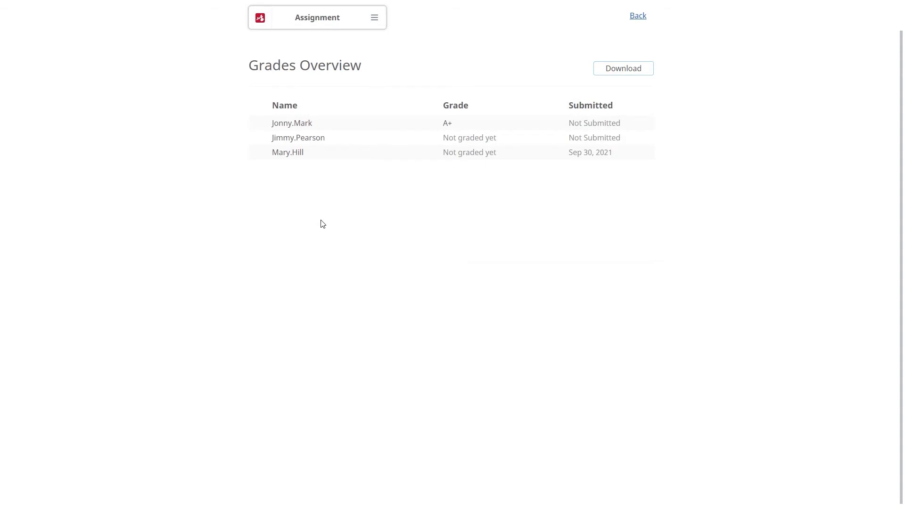
Step: Download grades as Parts of a Plant.xls and share the PLANT map to Google Classroom
{"action": "left_click", "coordinate": [623, 67]}
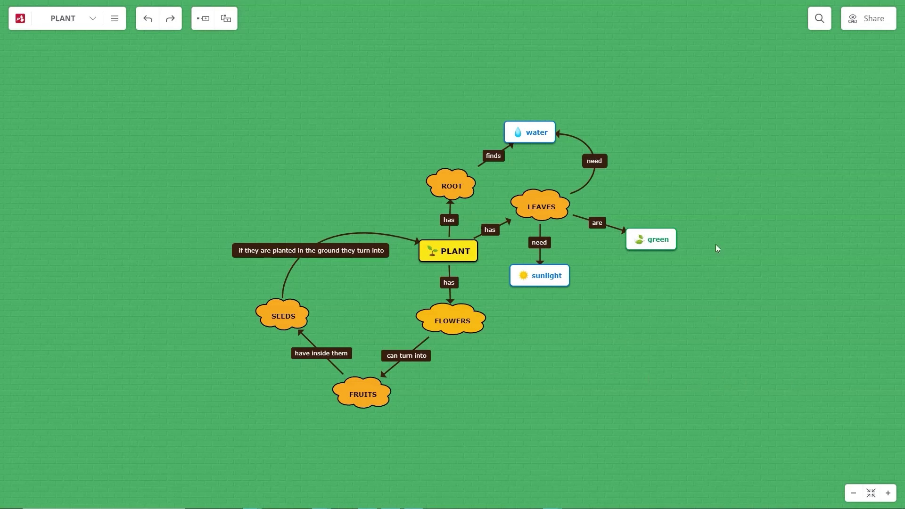
{"action": "left_click", "coordinate": [866, 18]}
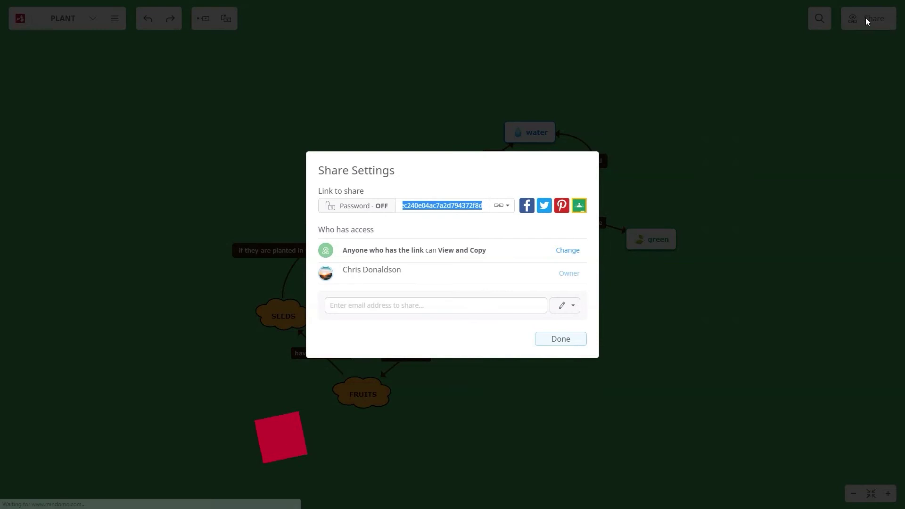
{"action": "left_click", "coordinate": [579, 207]}
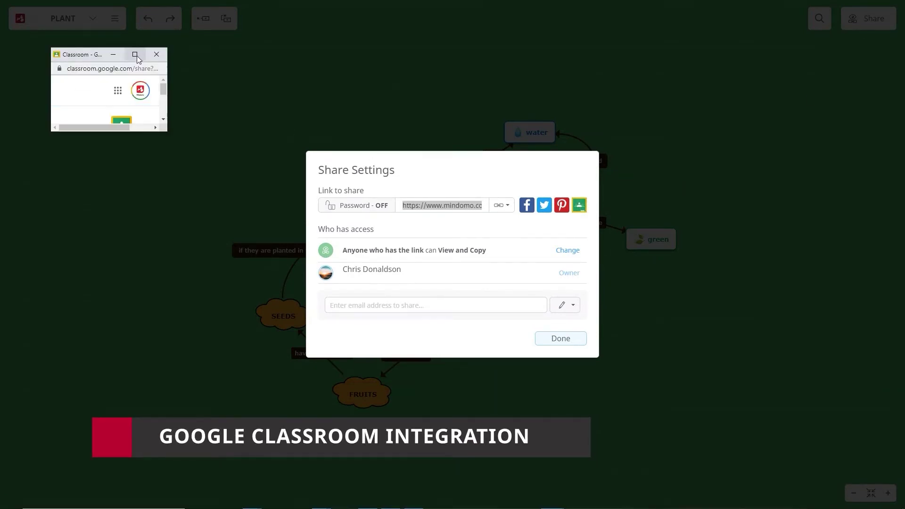
{"action": "left_click", "coordinate": [135, 55]}
Step: Post PLANT as an English class assignment due Oct 18 and view it
{"action": "left_click", "coordinate": [498, 128]}
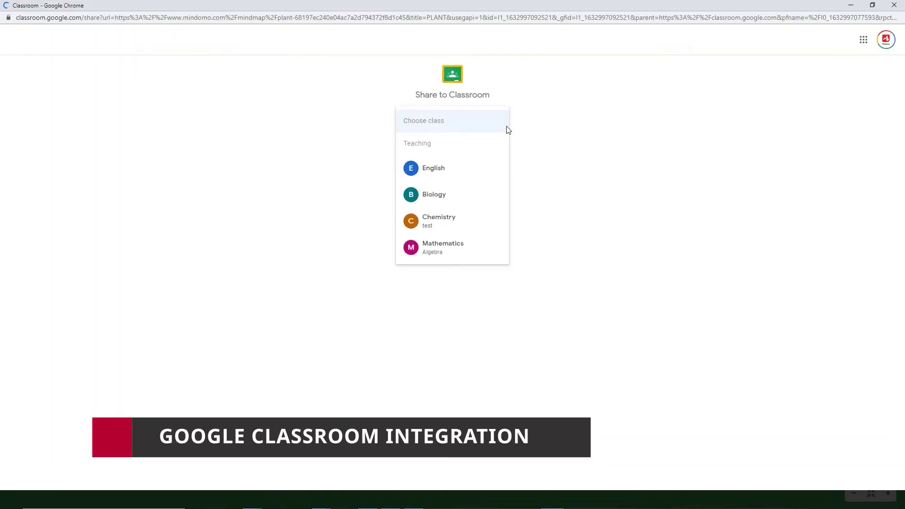
{"action": "left_click", "coordinate": [483, 170]}
{"action": "left_click", "coordinate": [495, 160]}
{"action": "left_click", "coordinate": [481, 185]}
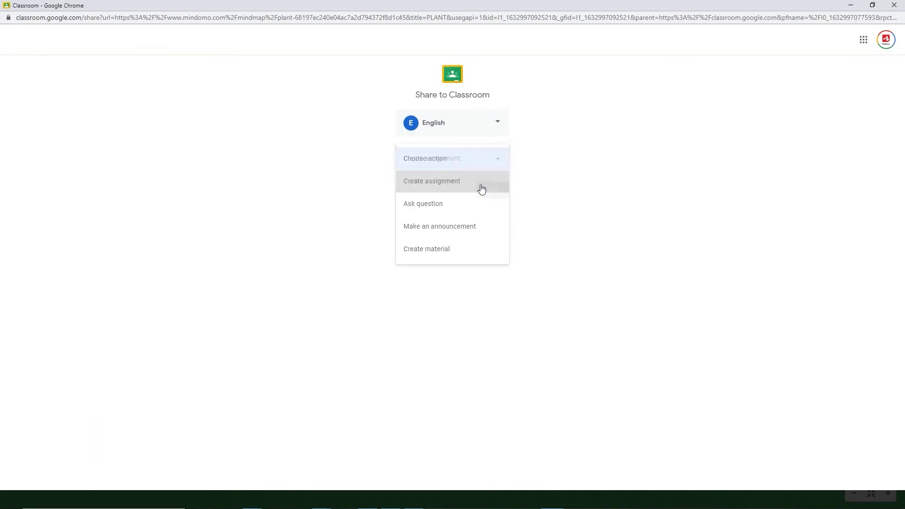
{"action": "left_click", "coordinate": [492, 190]}
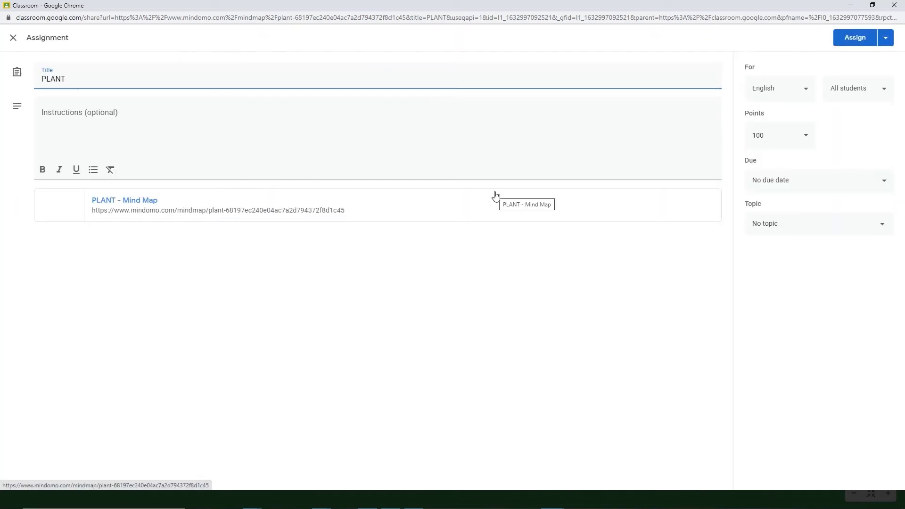
{"action": "left_click", "coordinate": [818, 180]}
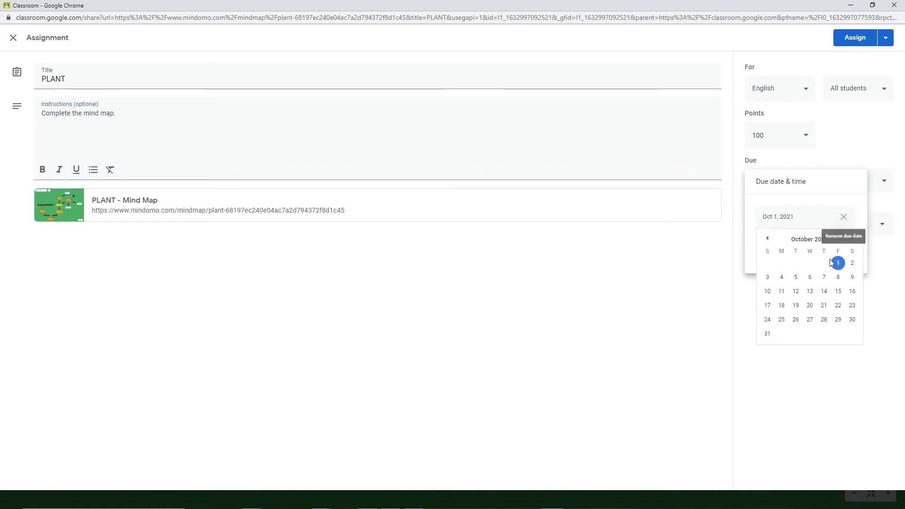
{"action": "left_click", "coordinate": [835, 263]}
{"action": "left_click", "coordinate": [848, 156]}
{"action": "left_click", "coordinate": [855, 37]}
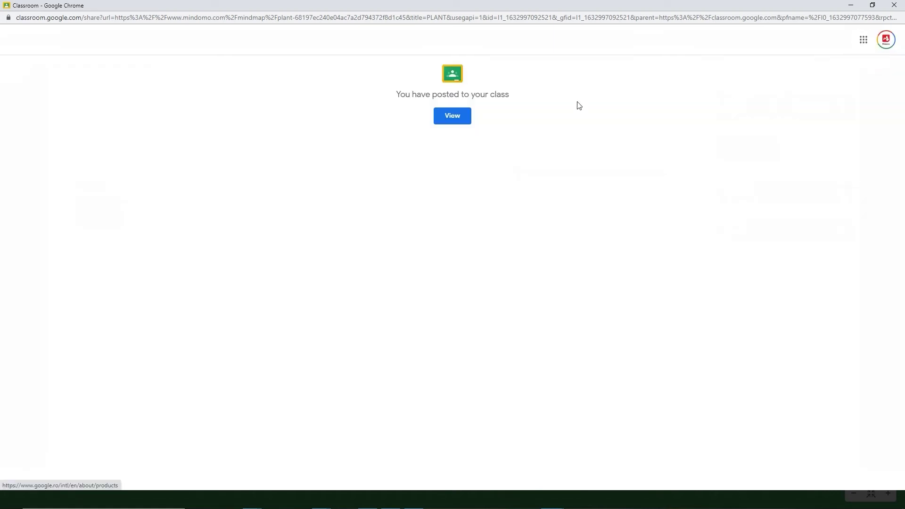
{"action": "left_click", "coordinate": [453, 119]}
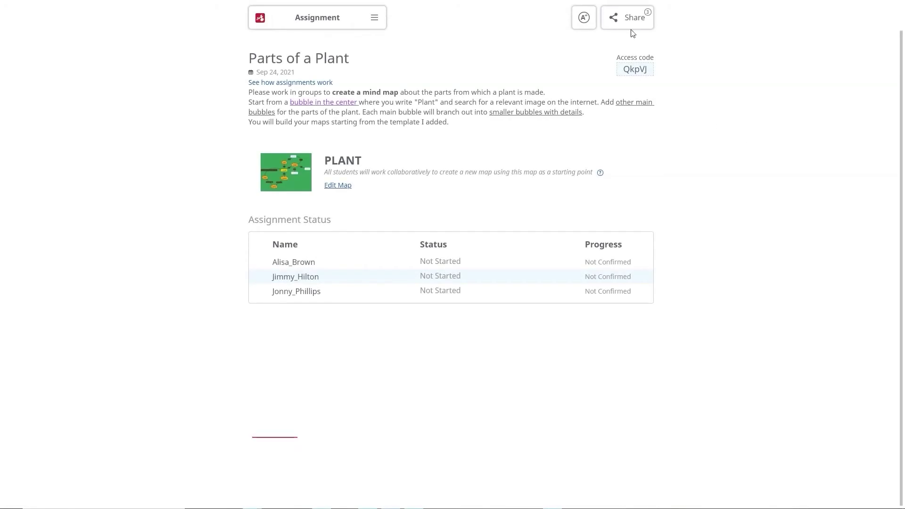
Step: Add both Biology-class Google Classroom students to the assignment's share list
{"action": "left_click", "coordinate": [631, 16]}
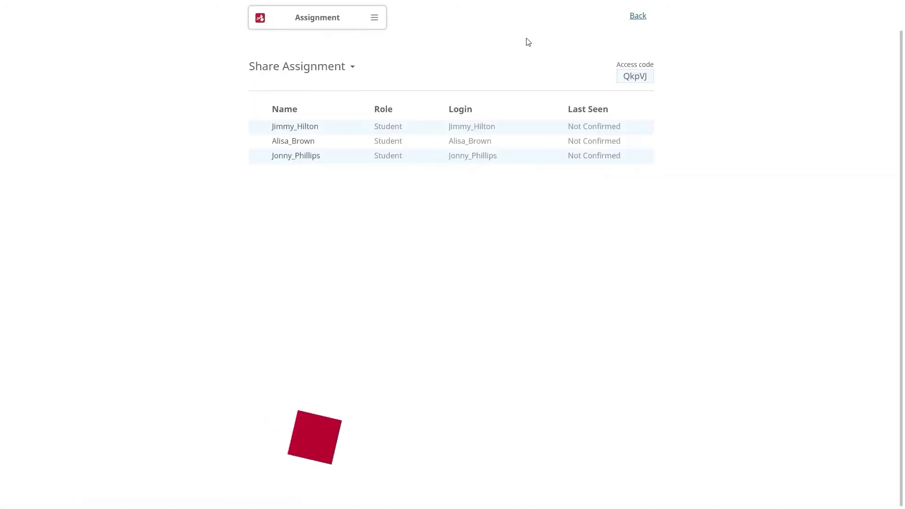
{"action": "left_click", "coordinate": [353, 67]}
{"action": "left_click", "coordinate": [324, 137]}
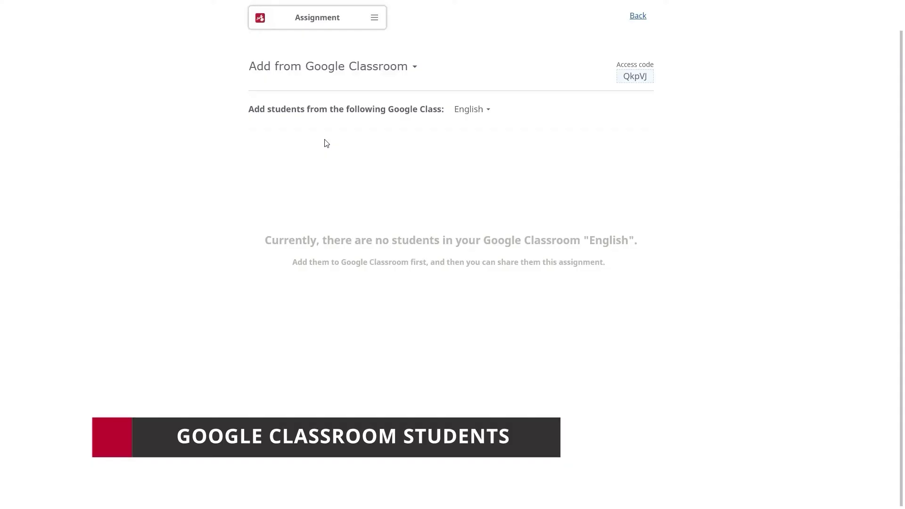
{"action": "left_click", "coordinate": [487, 111]}
{"action": "left_click", "coordinate": [494, 160]}
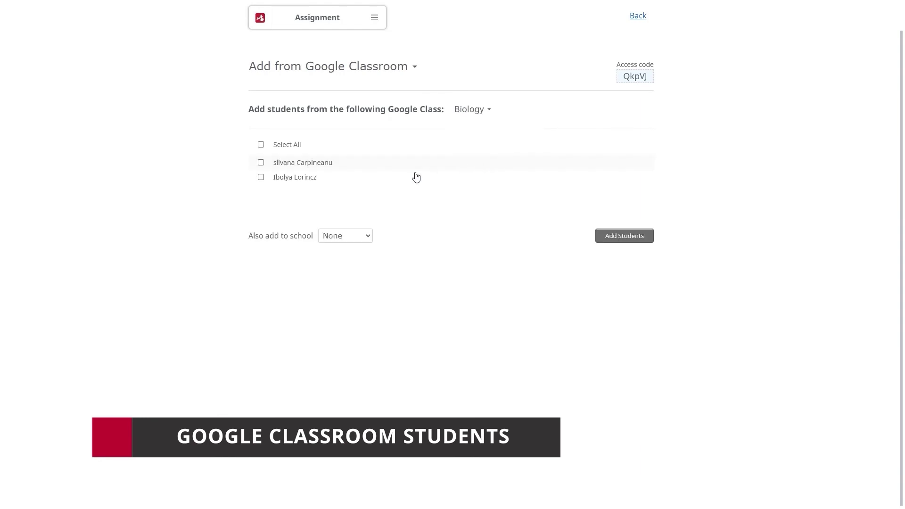
{"action": "left_click", "coordinate": [261, 163]}
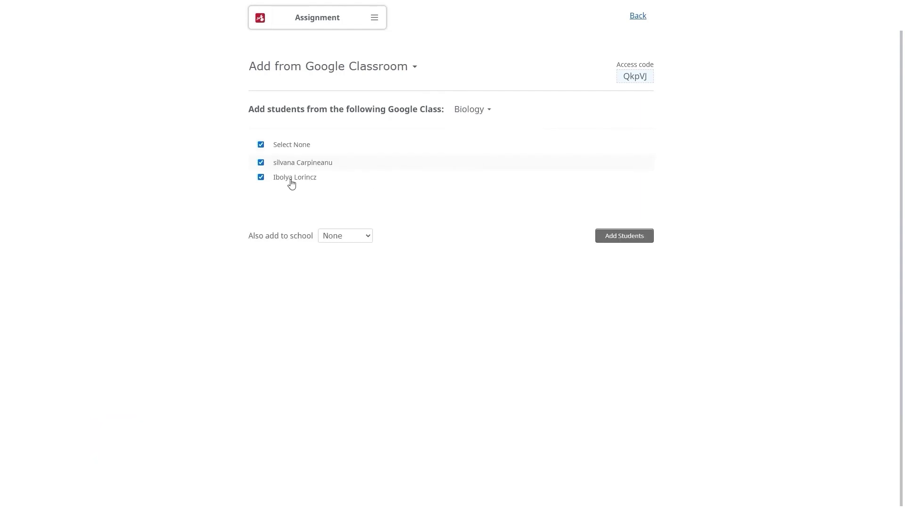
{"action": "left_click", "coordinate": [612, 235]}
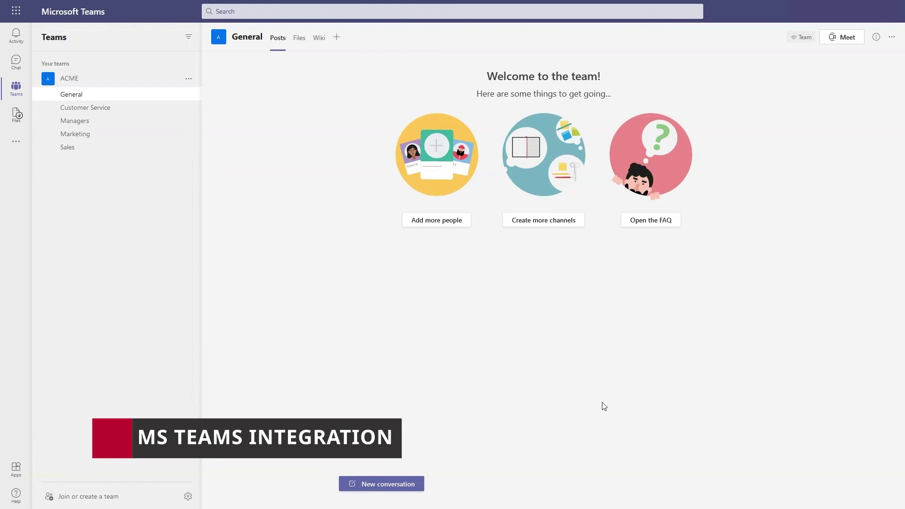
Step: Open and pin the Mindomo app in Teams, then open the Pros and Cons map
{"action": "left_click", "coordinate": [17, 141]}
{"action": "left_click", "coordinate": [63, 112]}
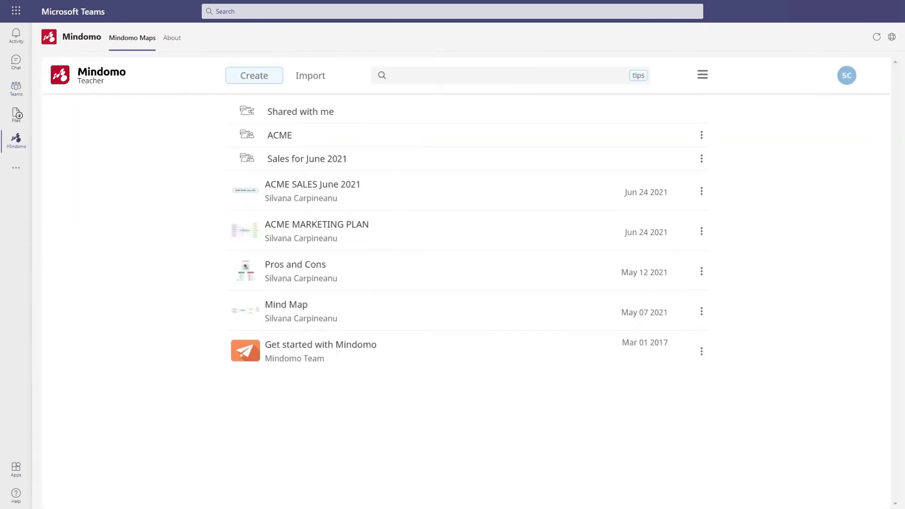
{"action": "right_click", "coordinate": [16, 138]}
{"action": "left_click", "coordinate": [52, 142]}
{"action": "left_click", "coordinate": [277, 266]}
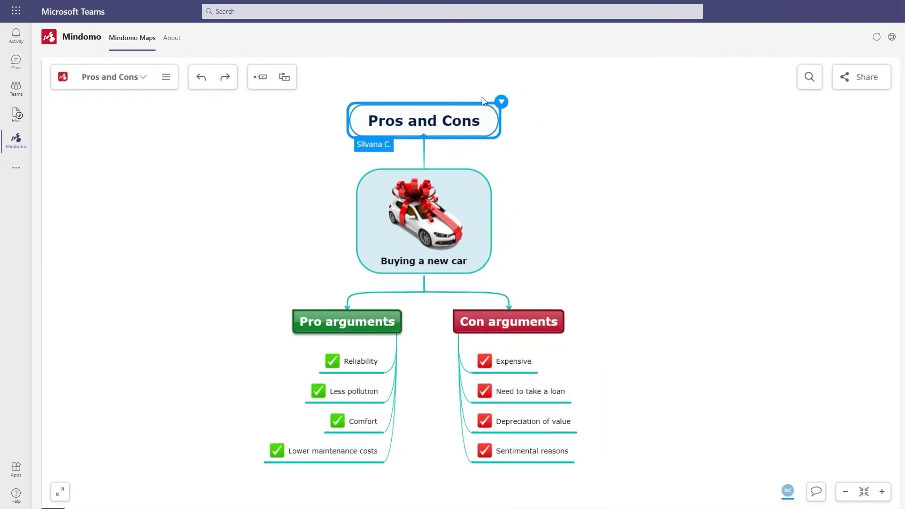
Step: Go back to the team channels and open the ACME Marketing channel
{"action": "left_click", "coordinate": [61, 79]}
{"action": "left_click", "coordinate": [19, 87]}
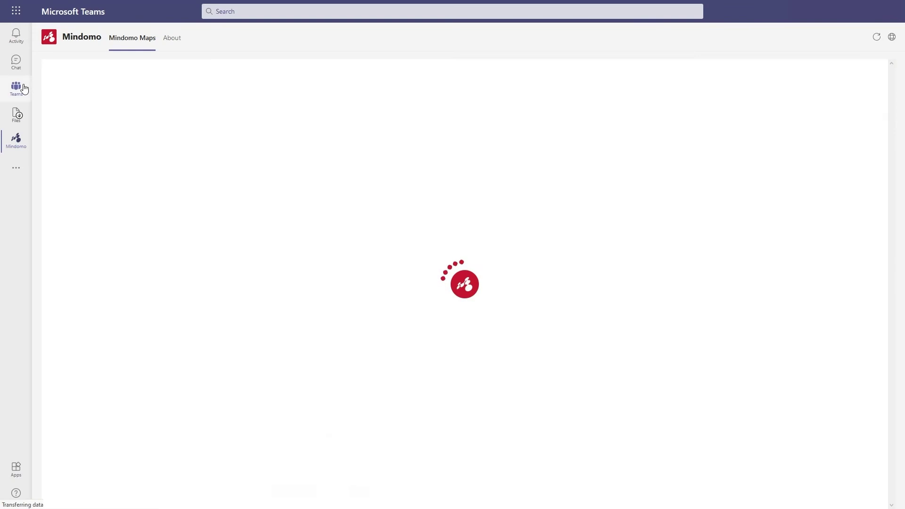
{"action": "left_click", "coordinate": [109, 135]}
Step: Add a Mindomo tab showing 'Pros and Cons for cars' and select its Con arguments topic
{"action": "left_click", "coordinate": [348, 38]}
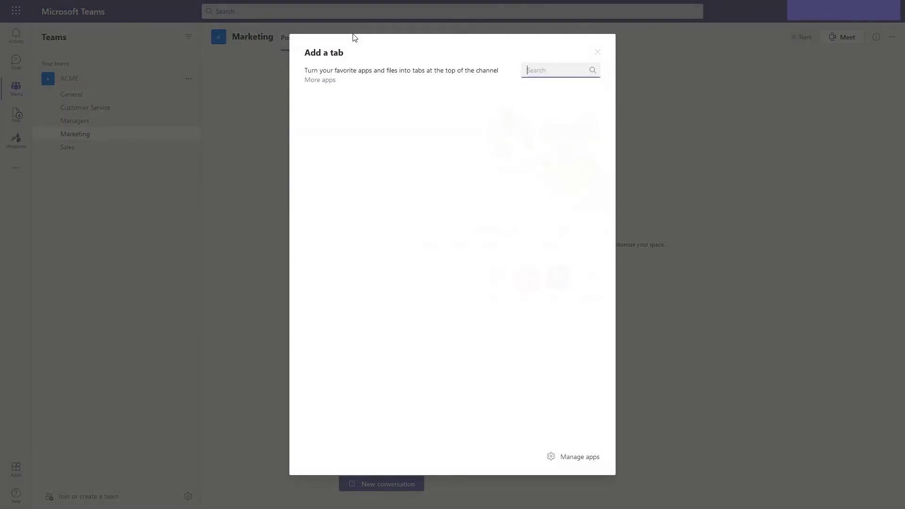
{"action": "left_click", "coordinate": [319, 138]}
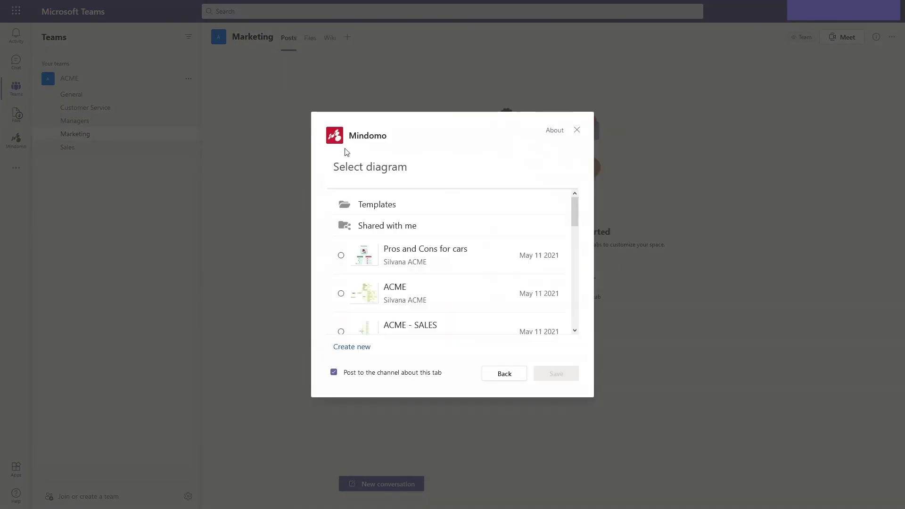
{"action": "left_click", "coordinate": [418, 249]}
{"action": "left_click", "coordinate": [553, 369]}
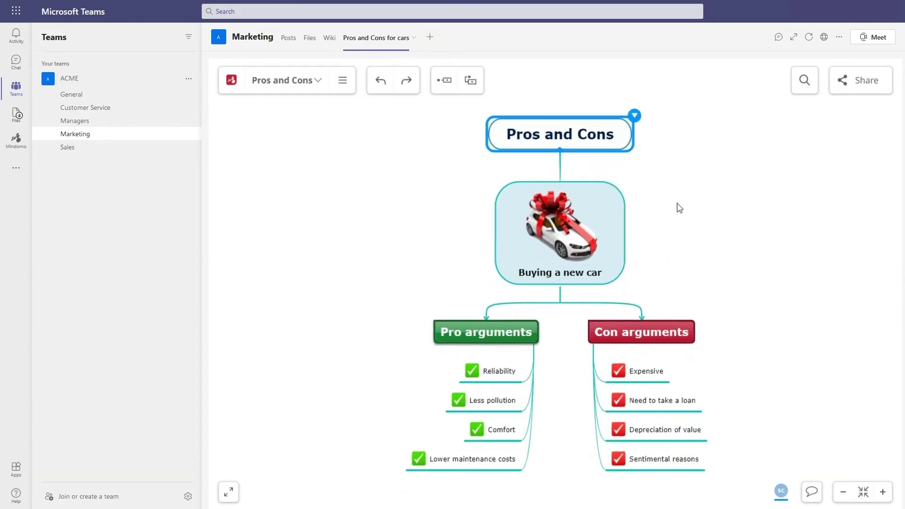
{"action": "left_click", "coordinate": [686, 330]}
Step: Review the map's Common file, Mind Map and Microsoft Excel export formats, then cancel the export
{"action": "left_click", "coordinate": [697, 315]}
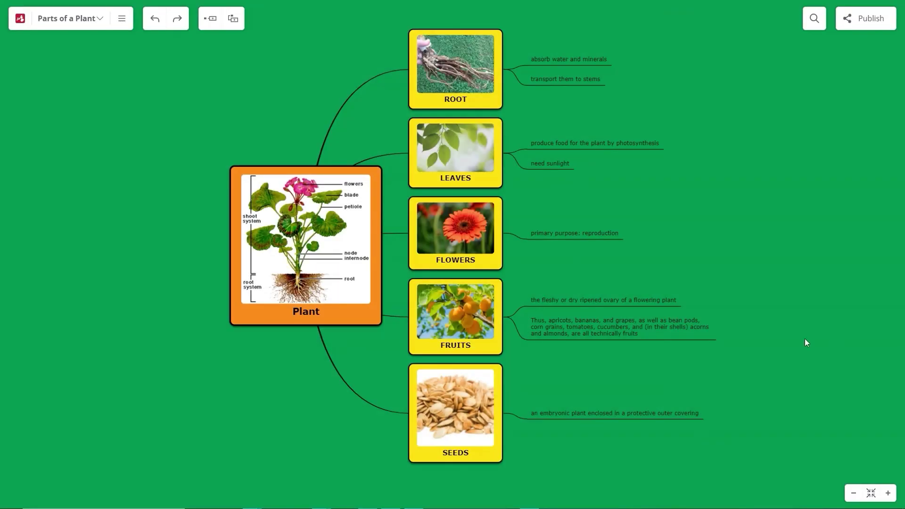
{"action": "left_click", "coordinate": [122, 19]}
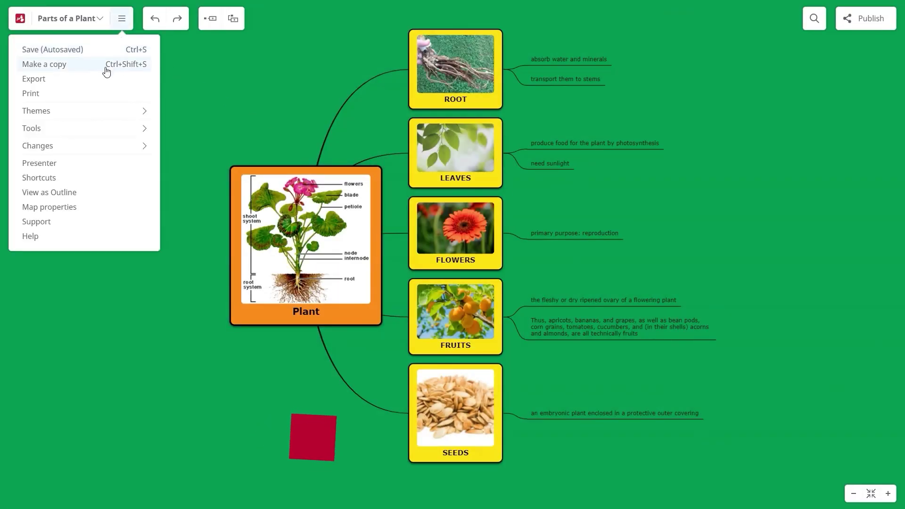
{"action": "left_click", "coordinate": [100, 79]}
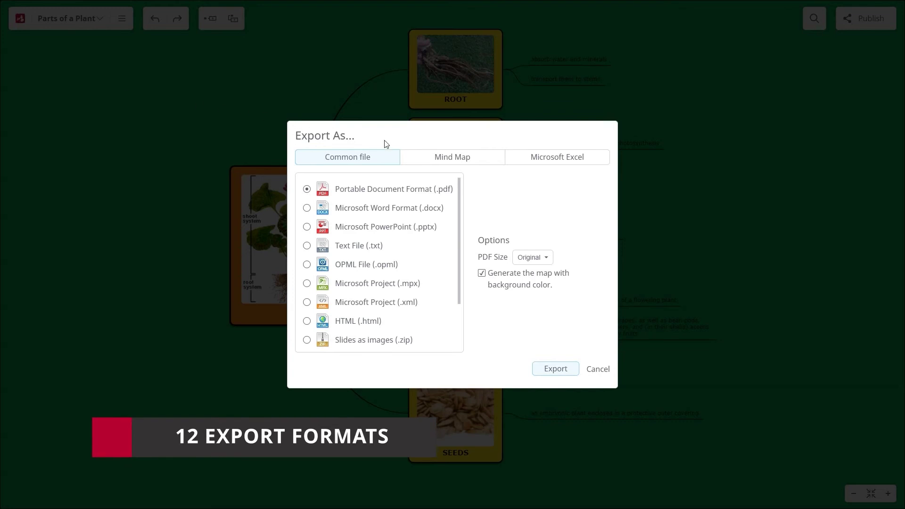
{"action": "left_click", "coordinate": [479, 162]}
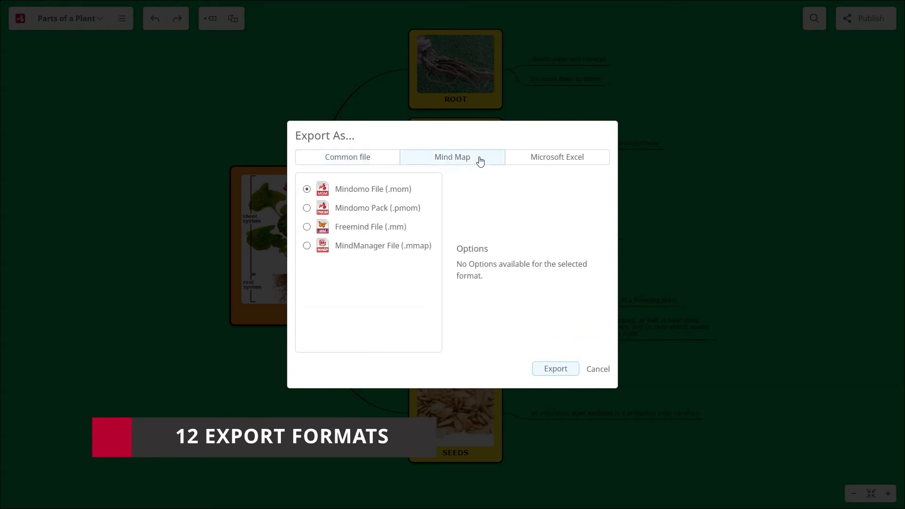
{"action": "left_click", "coordinate": [555, 159]}
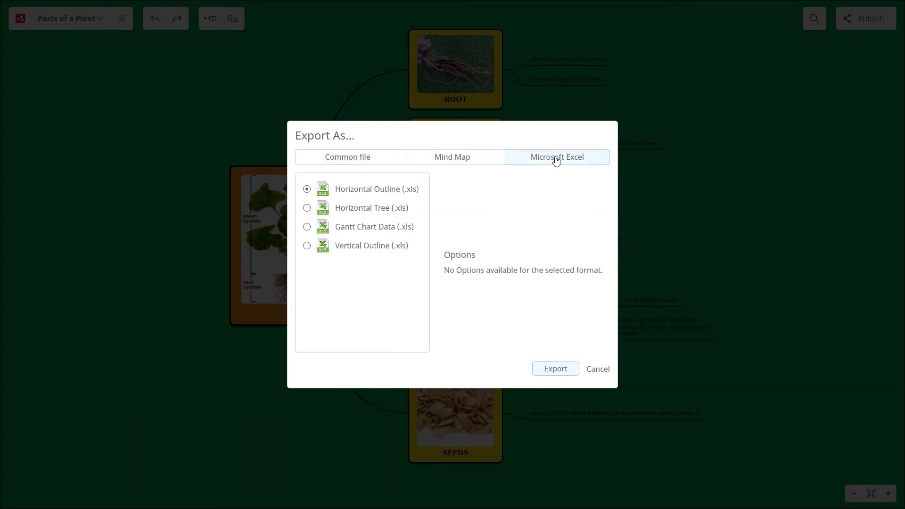
{"action": "left_click", "coordinate": [597, 369]}
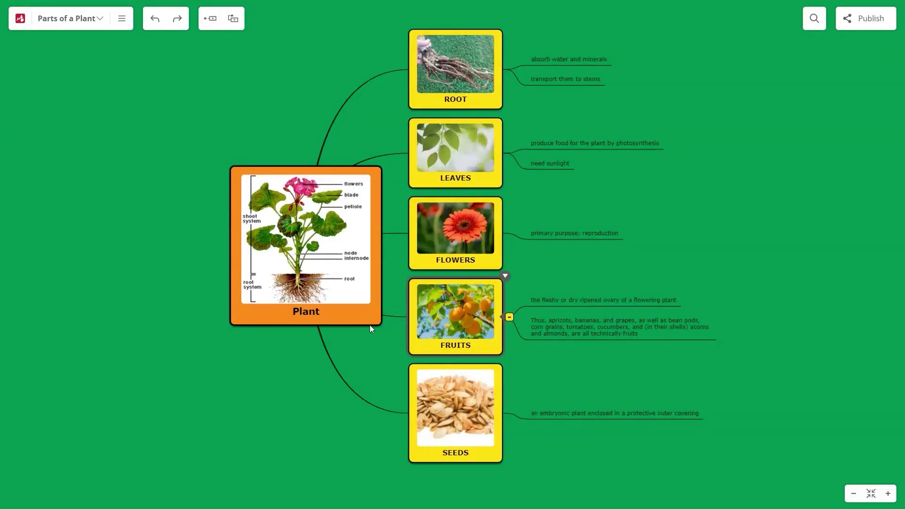
{"action": "left_click", "coordinate": [21, 19]}
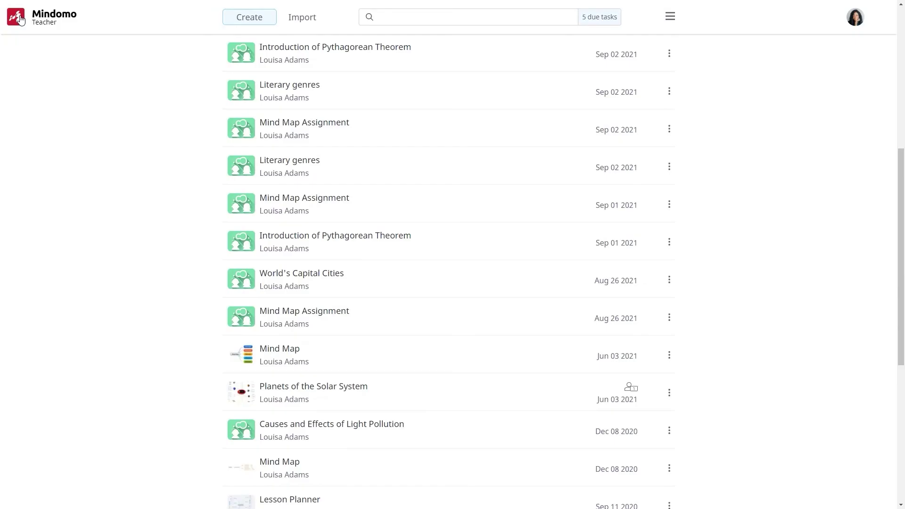